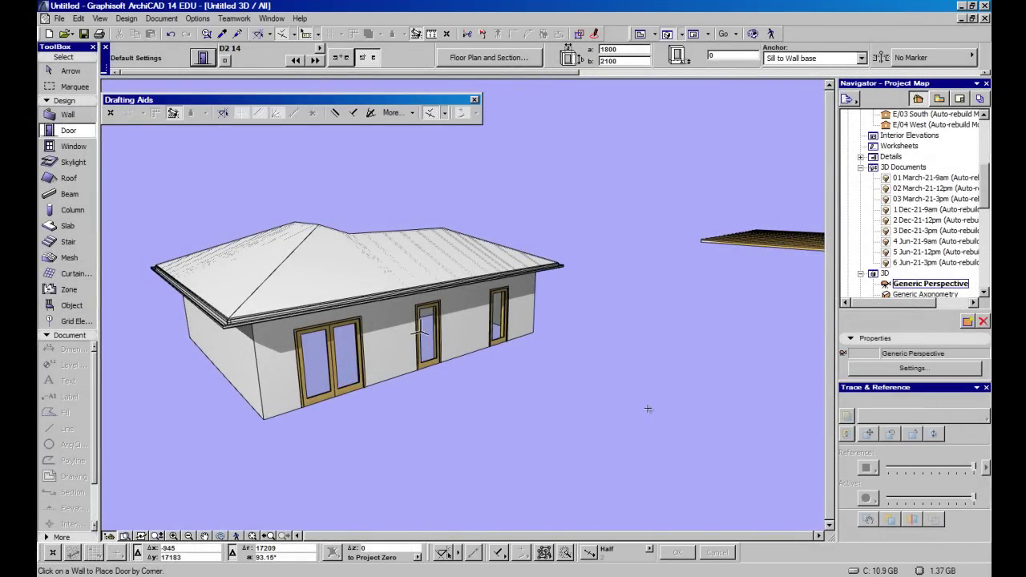
Select the two single doors in the house's front wall together and open their door settings.
middle_click_drag(483, 403, 518, 412)
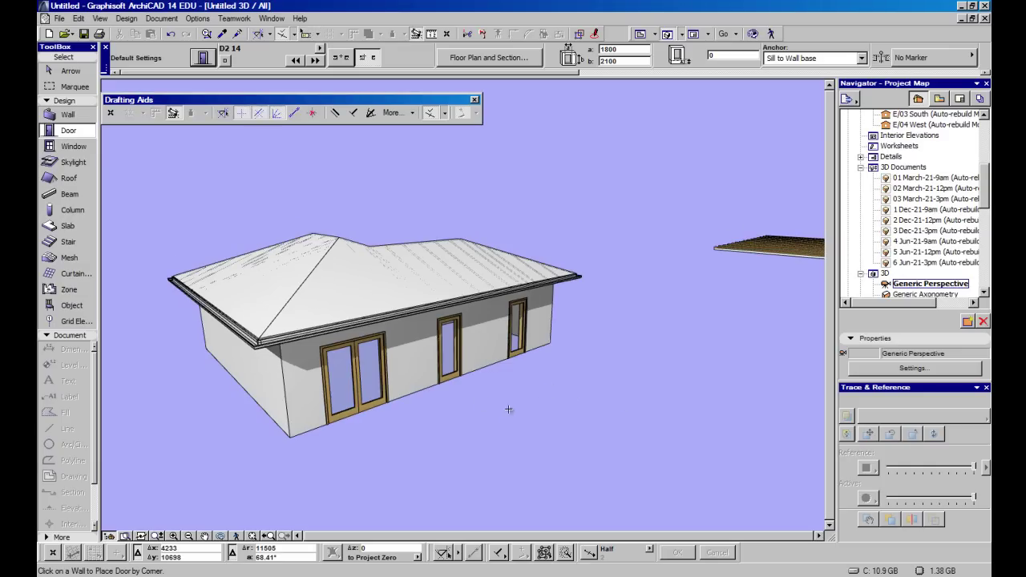
scroll(331, 345, "up", 1)
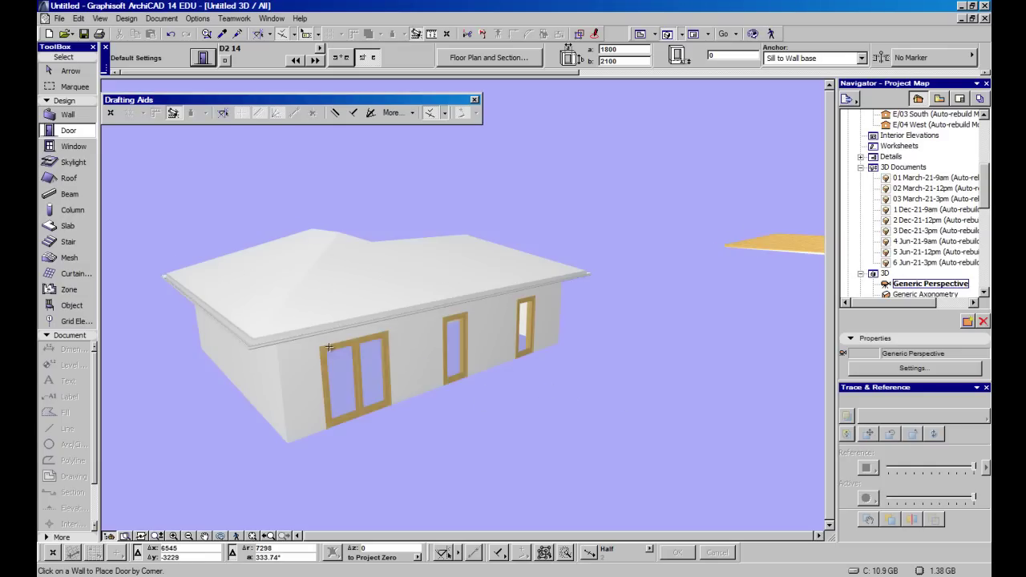
scroll(341, 366, "up", 2)
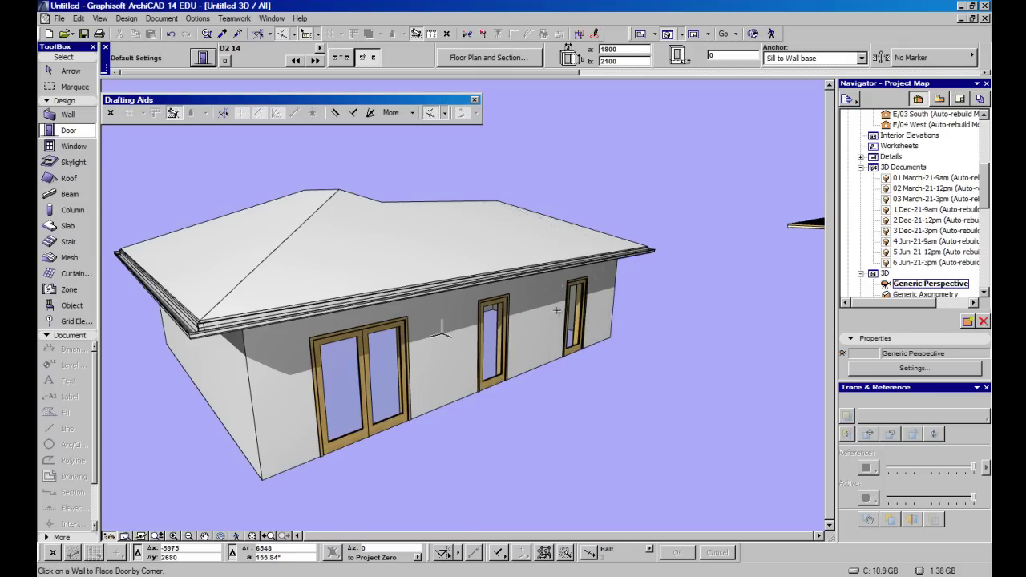
left_click(70, 70)
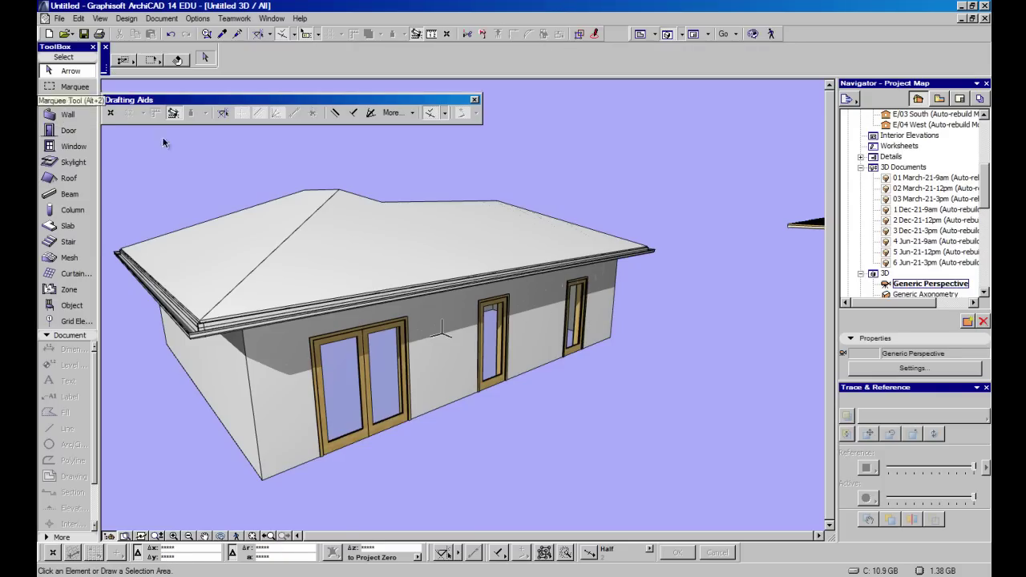
right_click(482, 343)
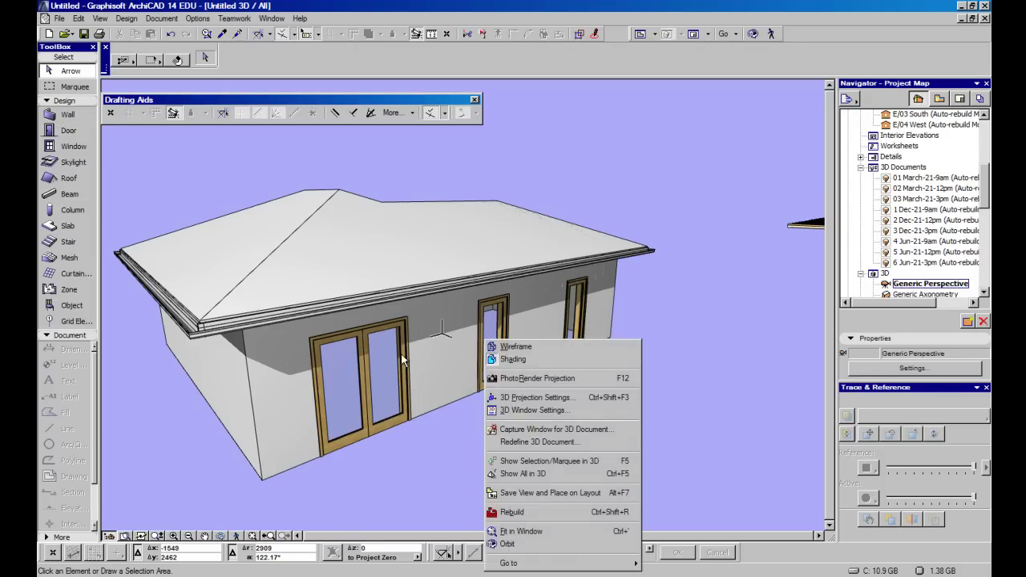
left_click(286, 367)
scroll(474, 403, "up", 5)
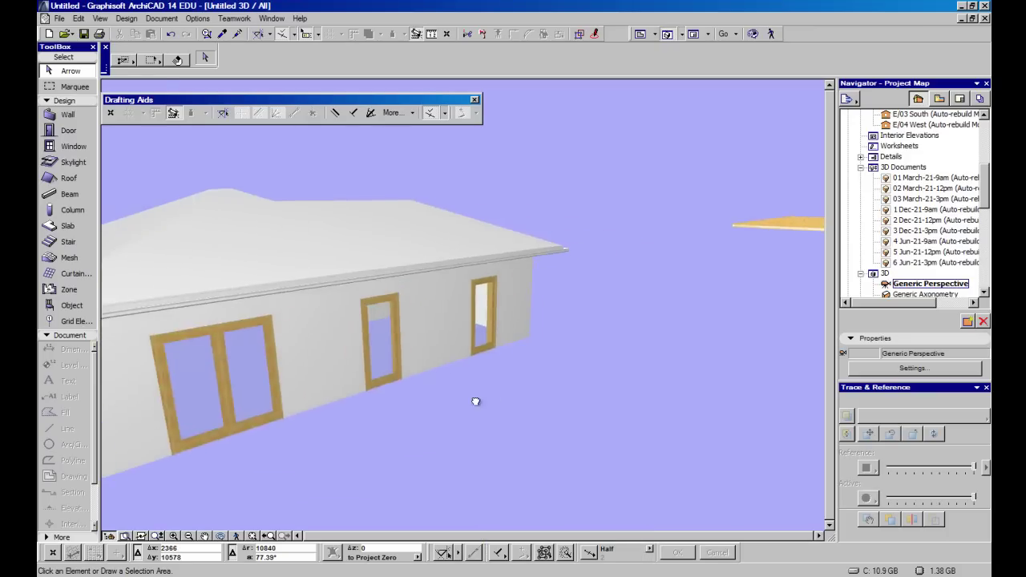
scroll(481, 359, "down", 5)
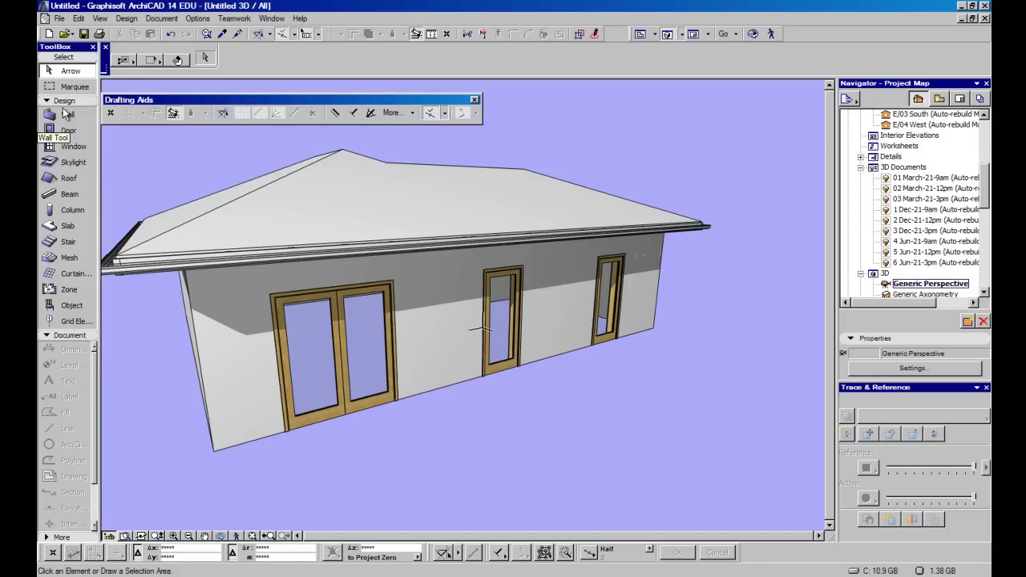
left_click(520, 364)
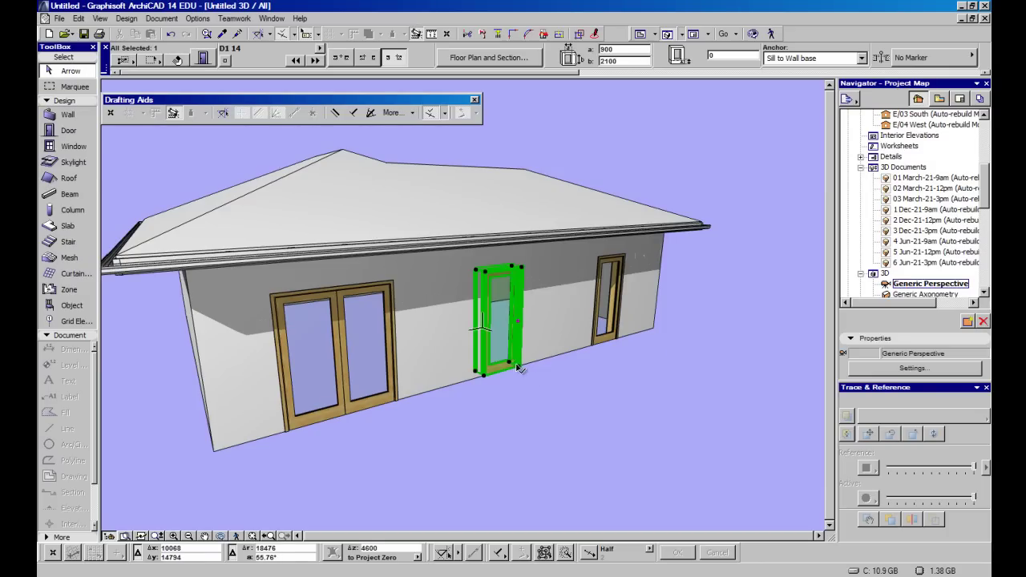
left_click(621, 345, "shift")
middle_click_drag(623, 345, 526, 365, "shift")
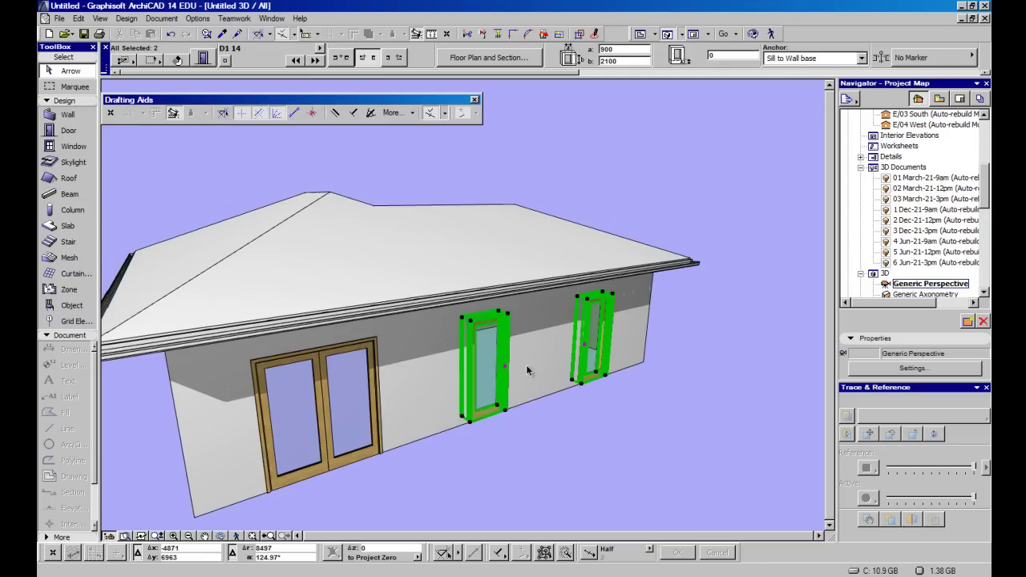
left_click(203, 59)
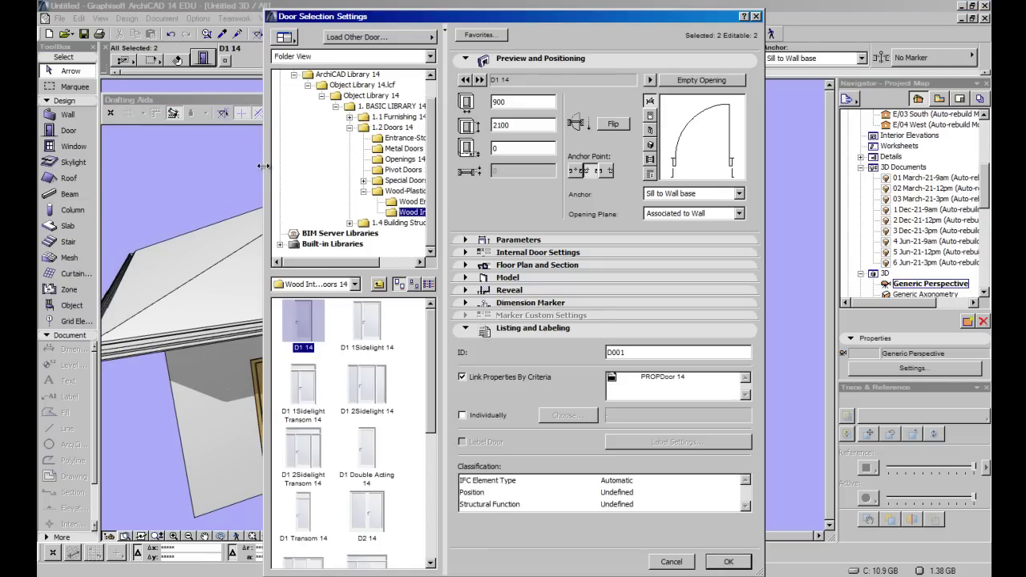
Review the available wood door types and the selected doors' size, general and frame settings.
scroll(420, 454, "down", 5)
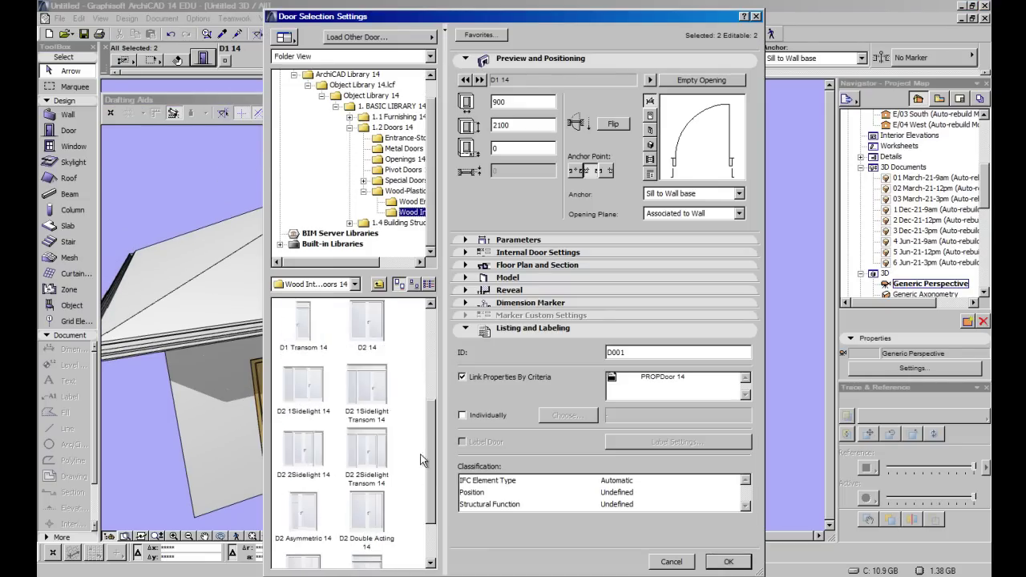
scroll(416, 484, "up", 5)
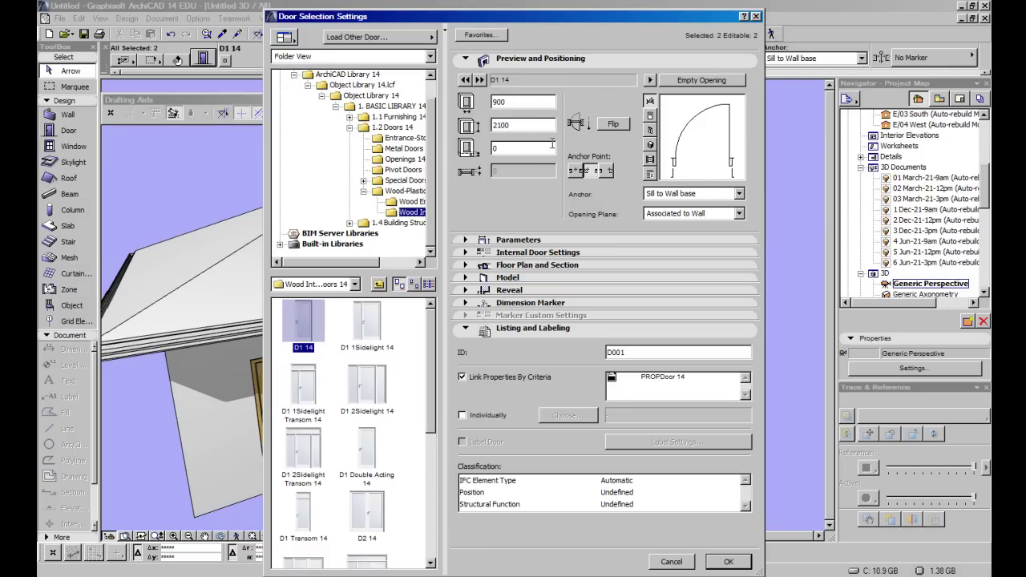
left_click(503, 253)
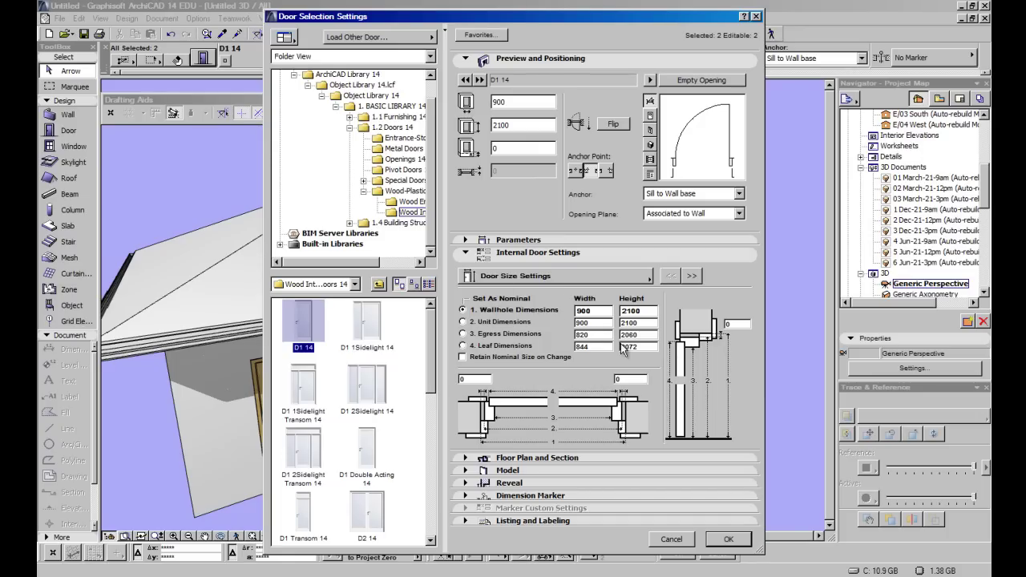
left_click(692, 278)
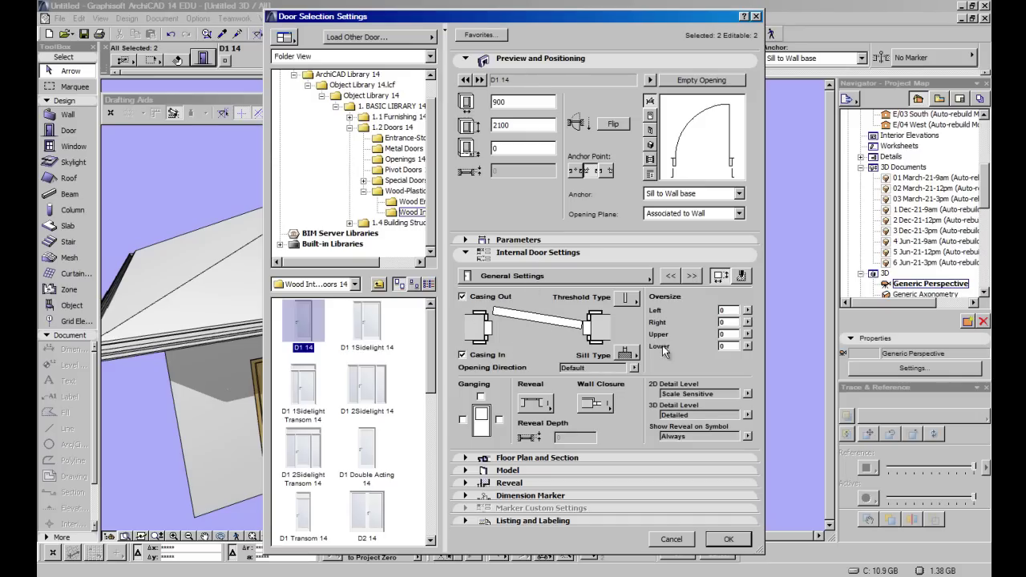
left_click(696, 275)
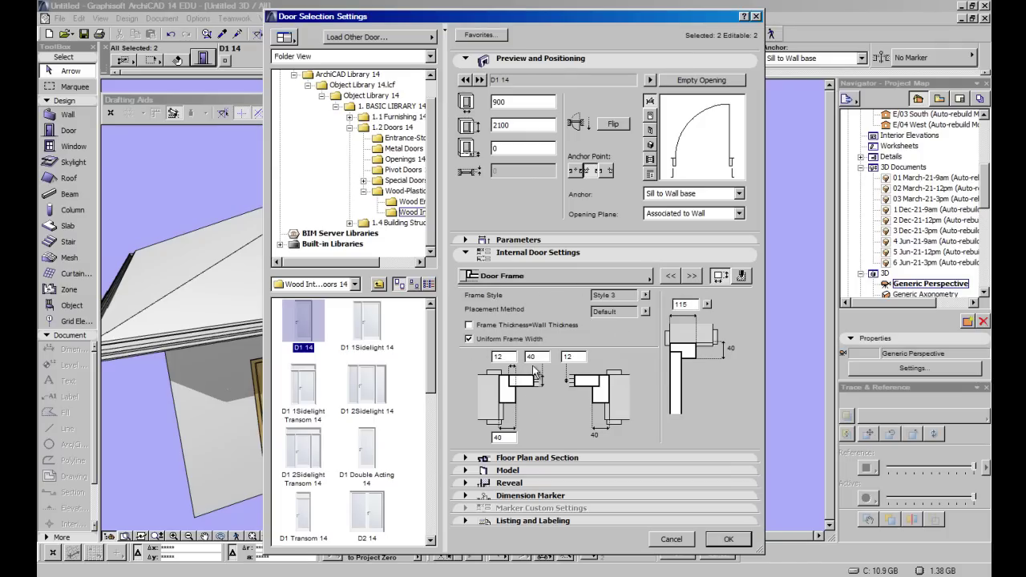
Try frame Style 1 and Style 2 on the selected doors, and return the frame to Style 3.
left_click(646, 296)
left_click(663, 304)
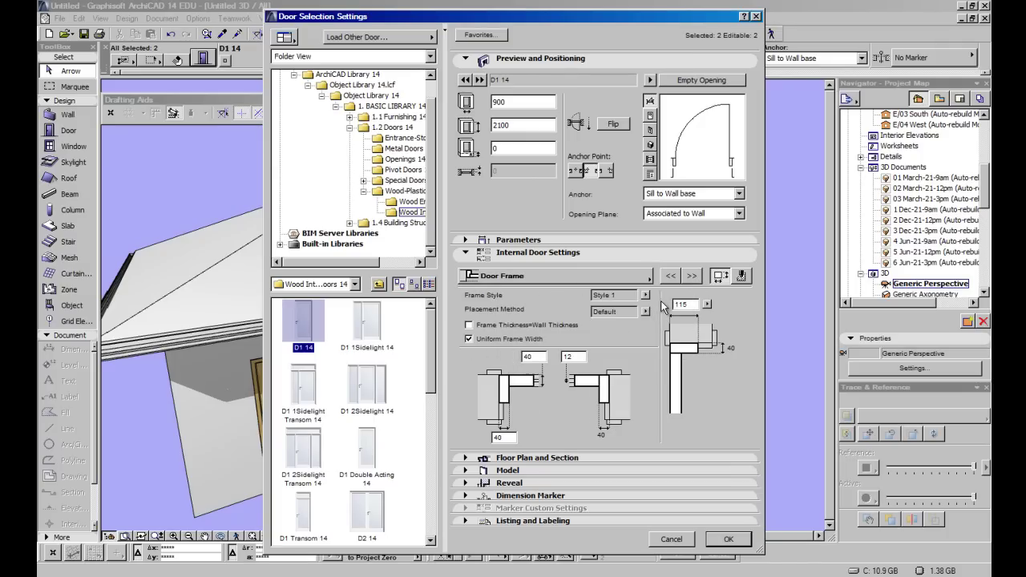
left_click(646, 296)
left_click(670, 314)
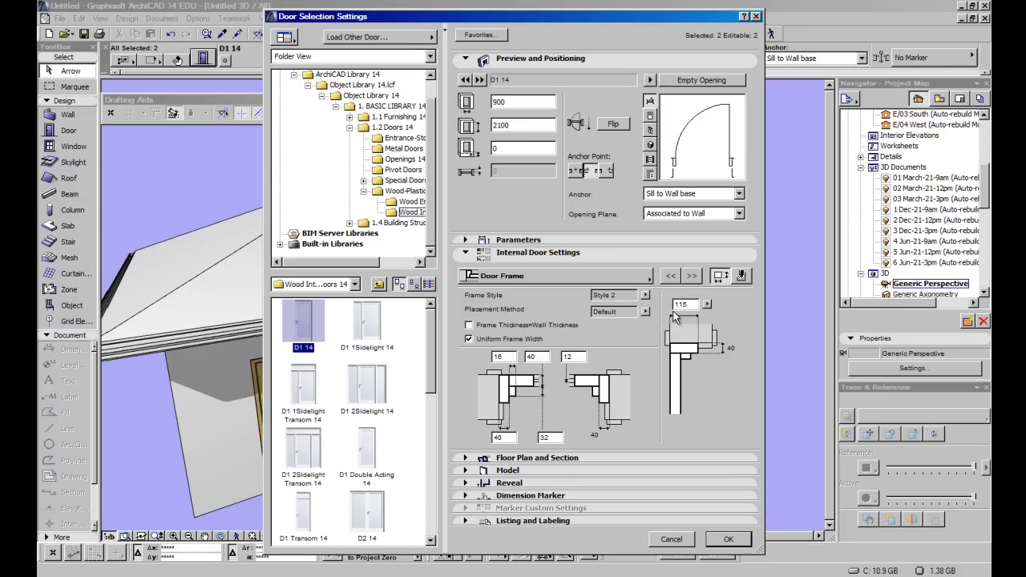
left_click(646, 295)
left_click(667, 325)
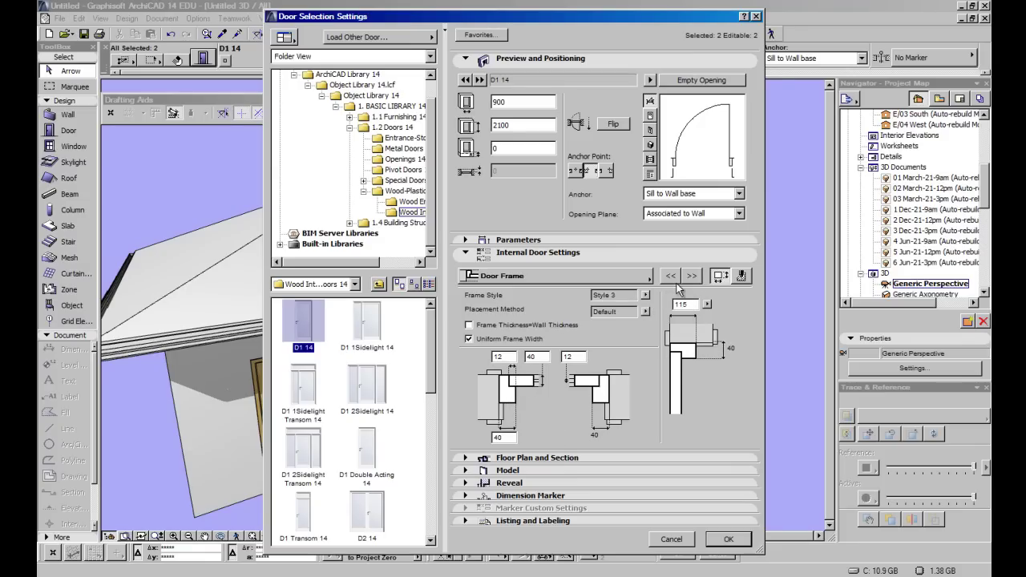
Bring up the door panel options with an elevation preview and compare the H-V Grid, Prairie and Style 1 panels.
left_click(689, 278)
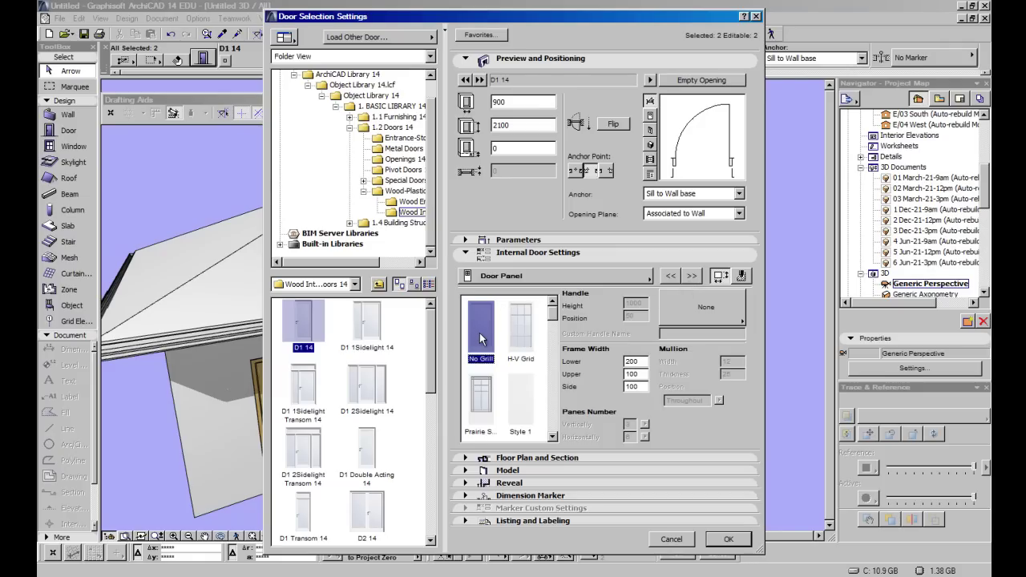
left_click(650, 117)
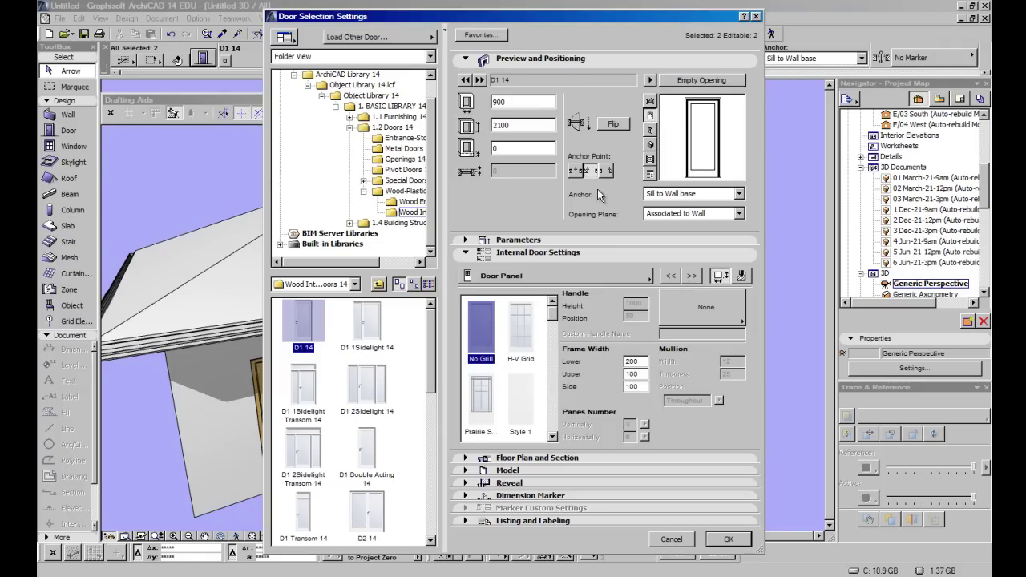
left_click(526, 319)
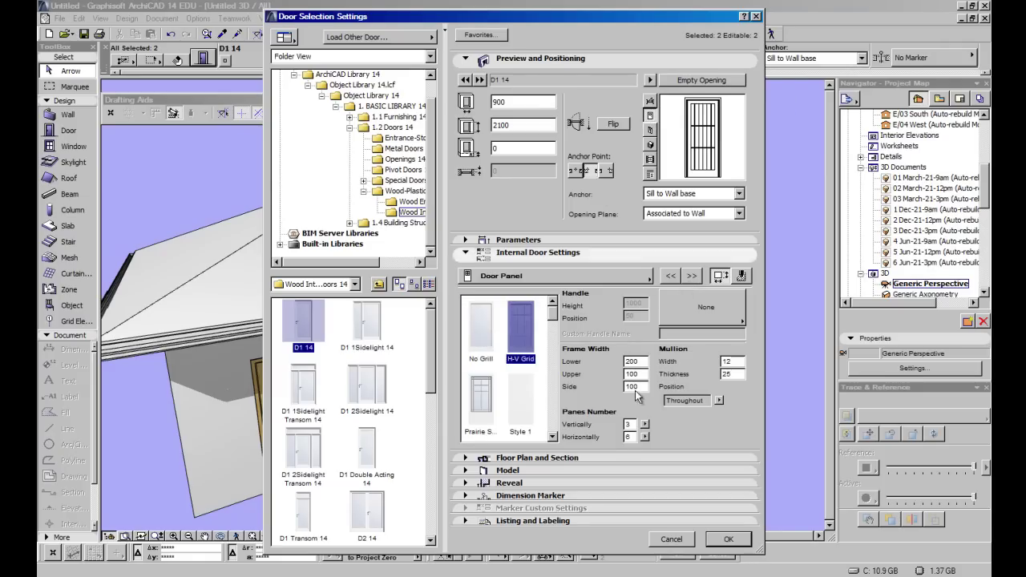
left_click(485, 397)
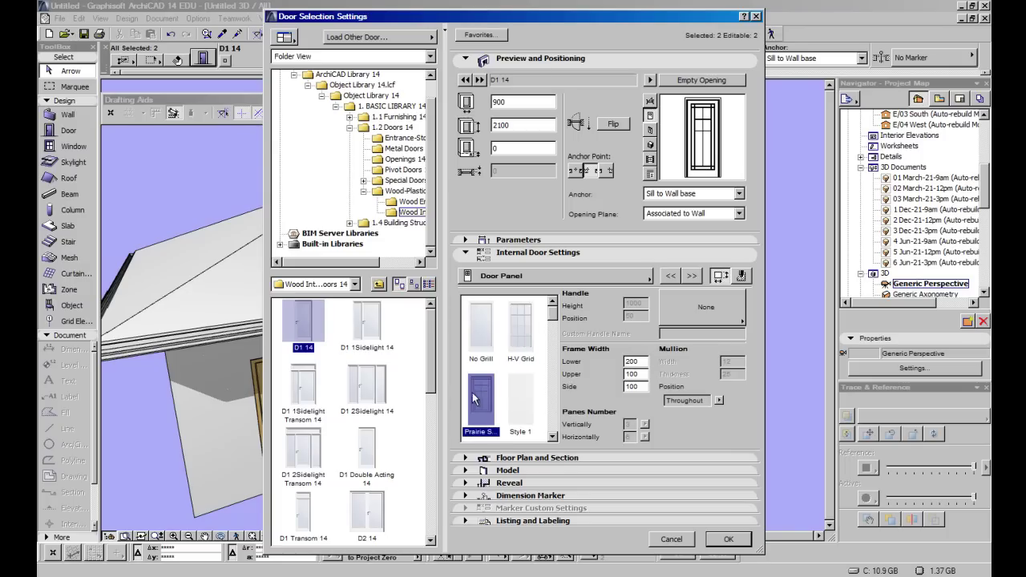
left_click(521, 395)
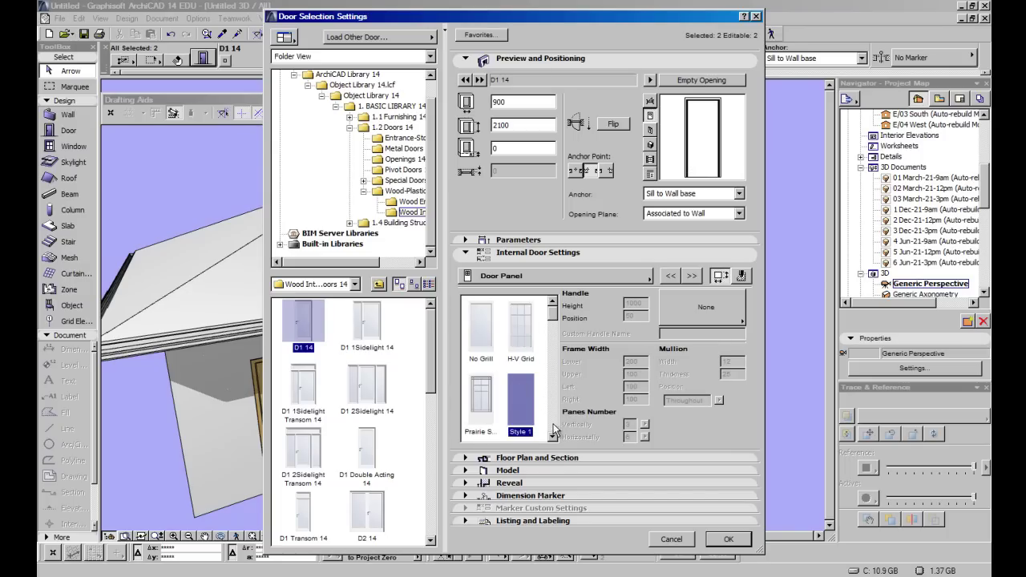
Try door panel Styles 2 through 9 one after another on the selected doors.
left_click(553, 437)
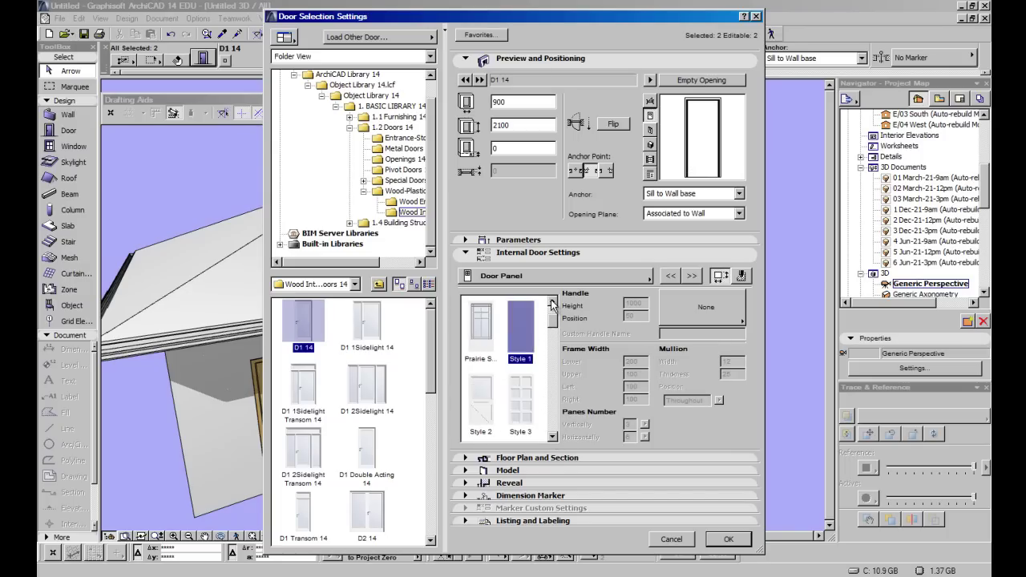
left_click(485, 396)
left_click(514, 403)
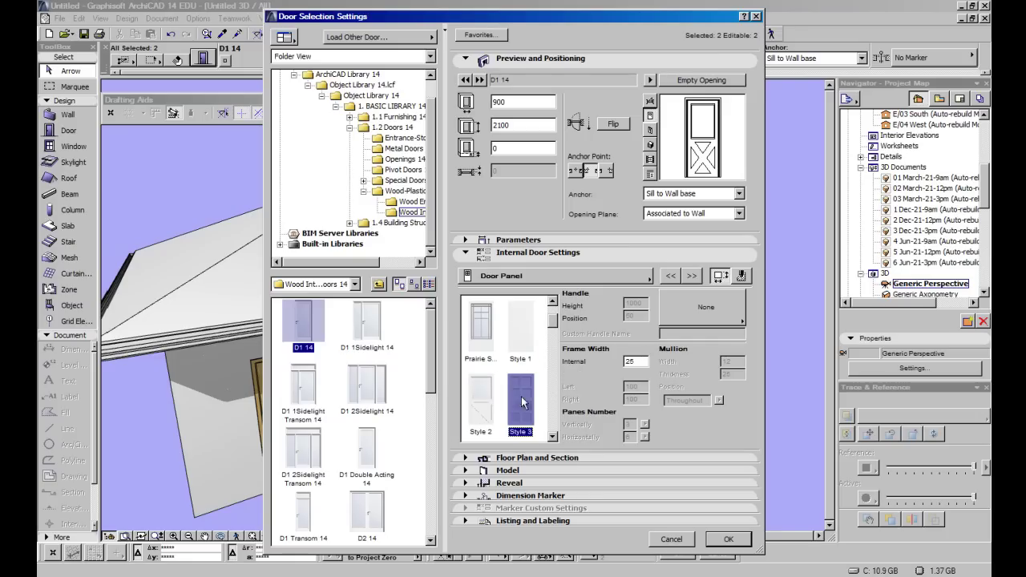
scroll(529, 349, "down", 1)
left_click(491, 397)
left_click(518, 401)
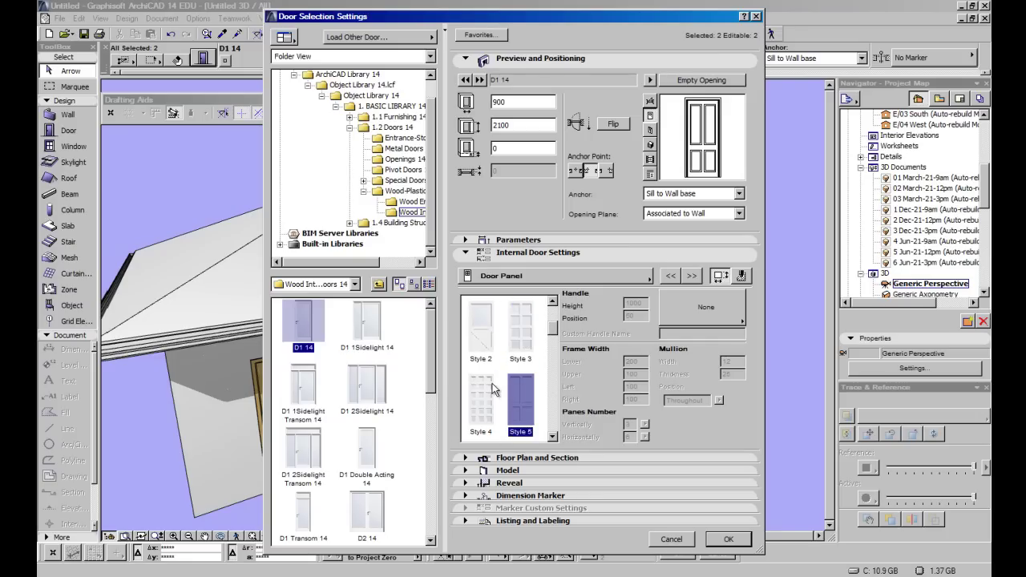
left_click(552, 437)
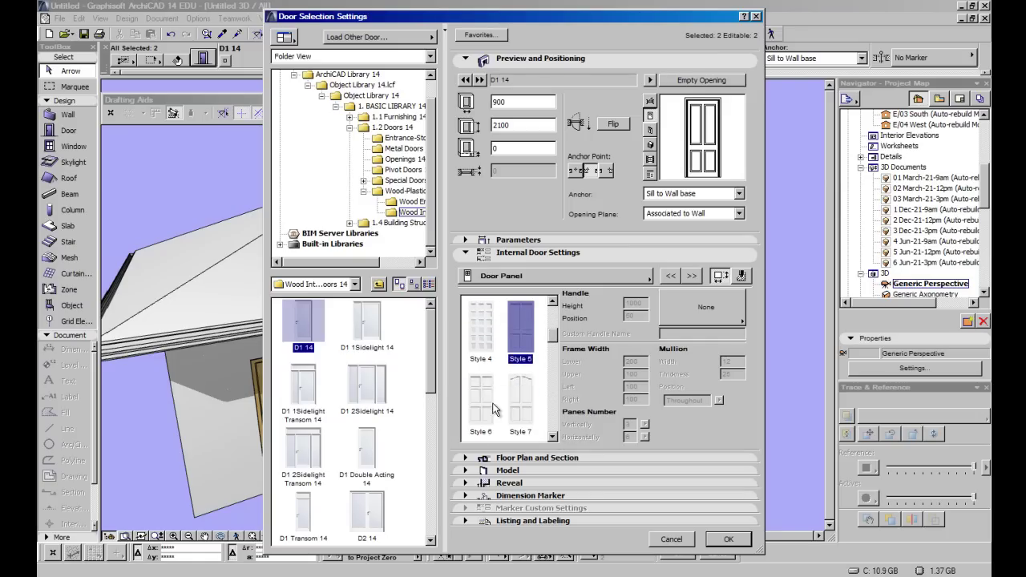
left_click(497, 408)
left_click(526, 403)
left_click(552, 437)
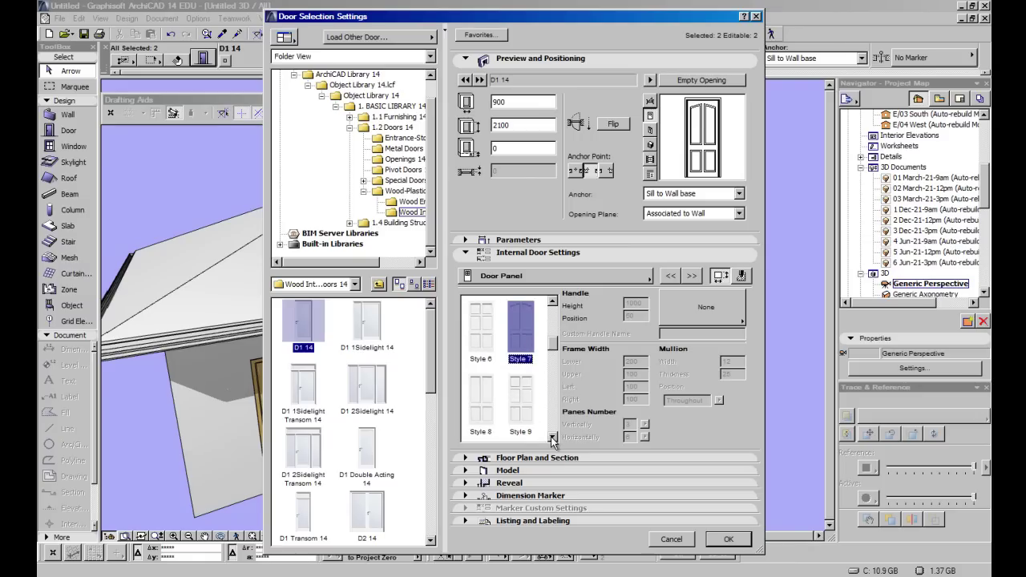
left_click(485, 418)
left_click(525, 423)
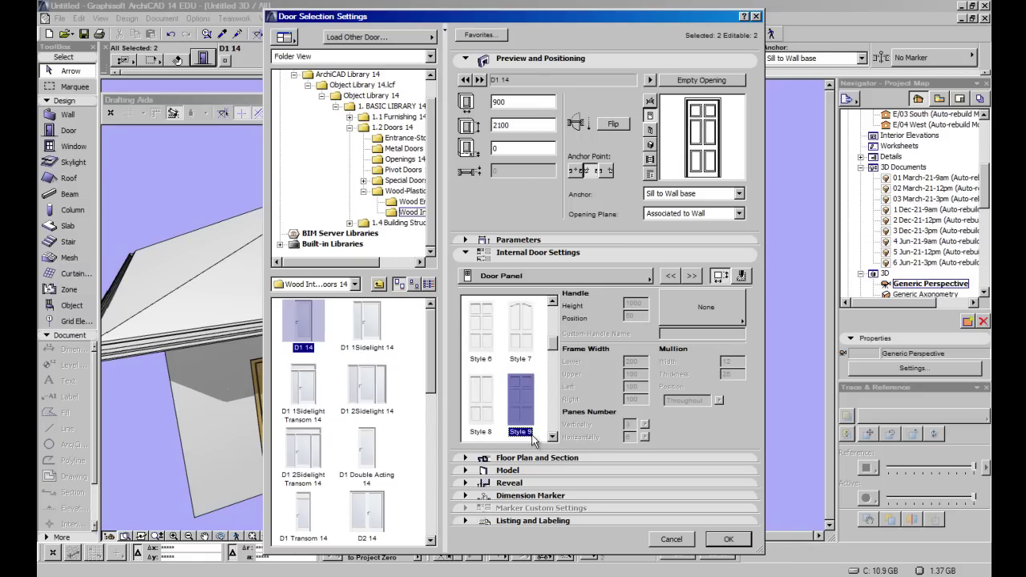
Try door panel Styles 10 through 14 one after another on the selected doors.
left_click(552, 437)
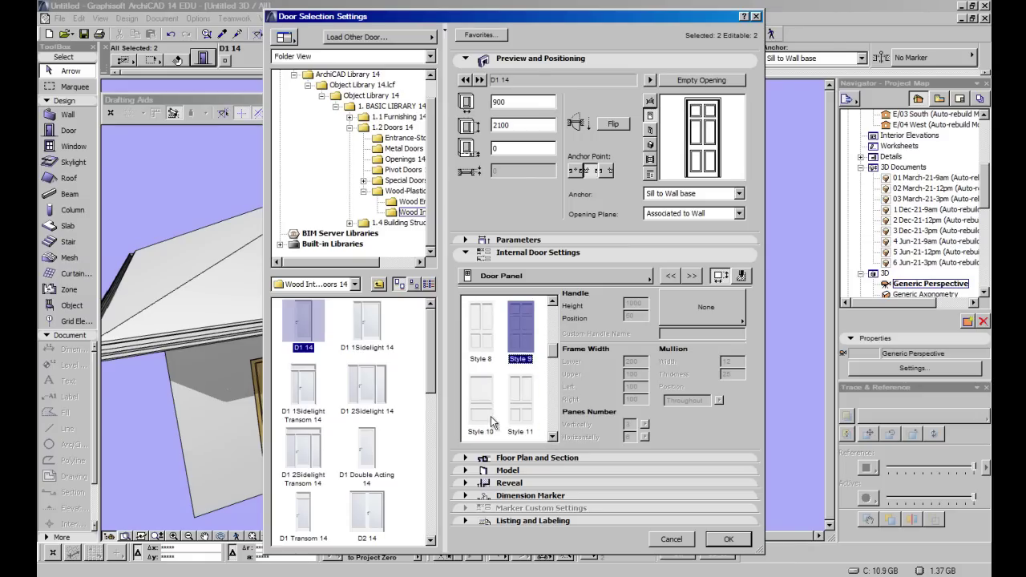
left_click(490, 418)
left_click(532, 418)
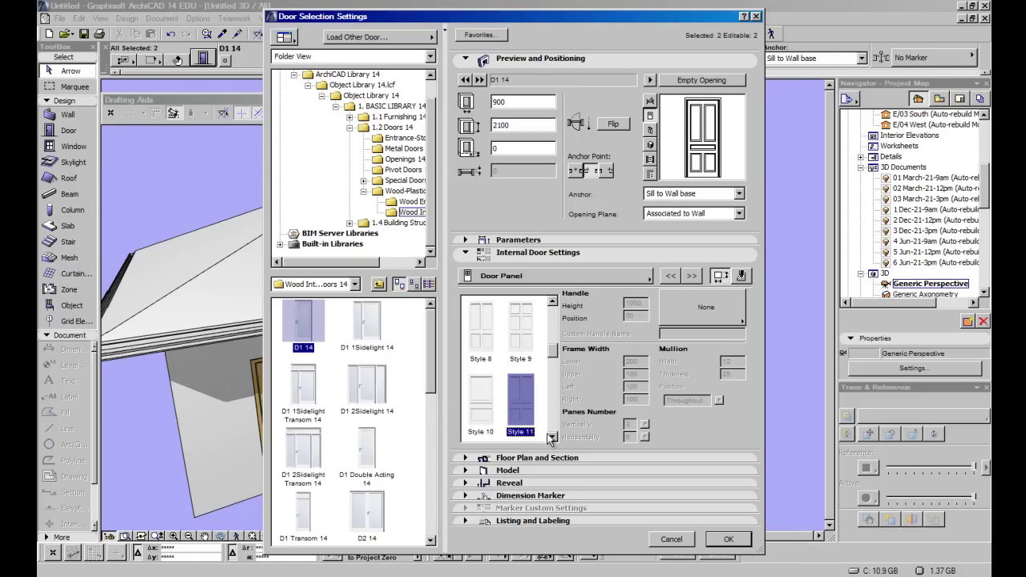
left_click(552, 437)
left_click(492, 424)
left_click(530, 420)
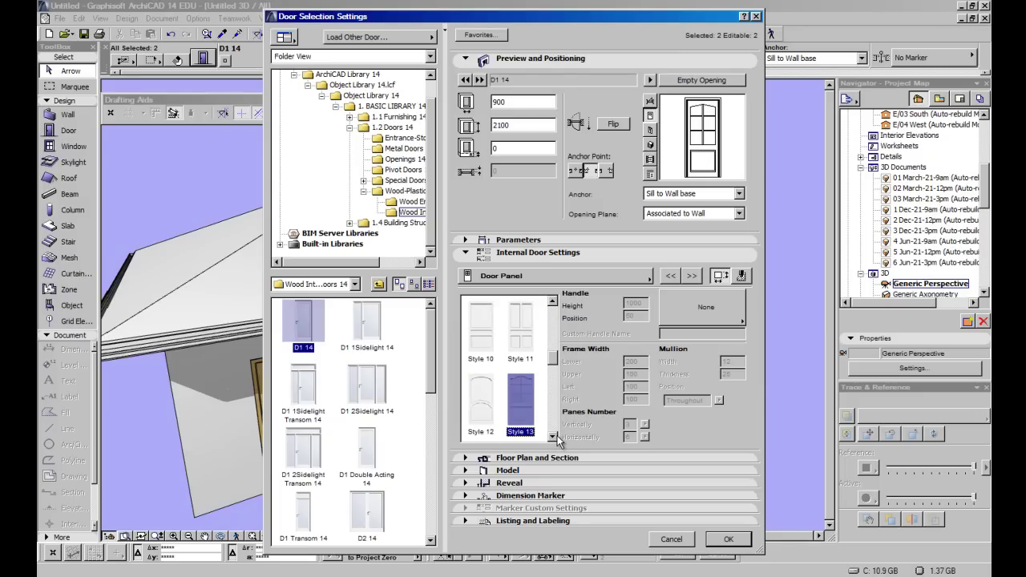
left_click(552, 436)
left_click(483, 415)
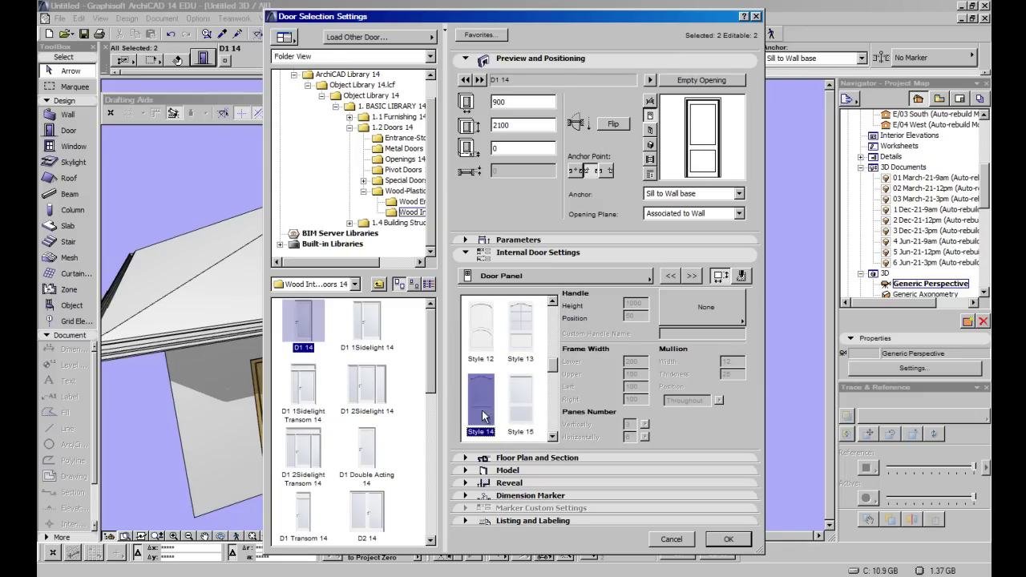
Choose the Style 23 panel for the selected doors.
left_click(553, 437)
left_click(552, 437)
left_click(552, 436)
left_click(553, 437)
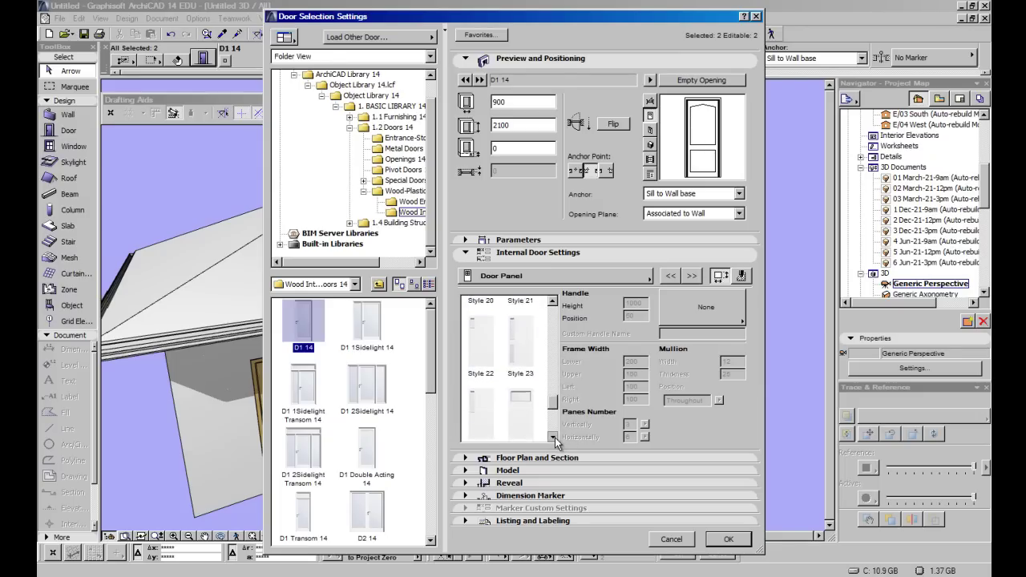
left_click(515, 397)
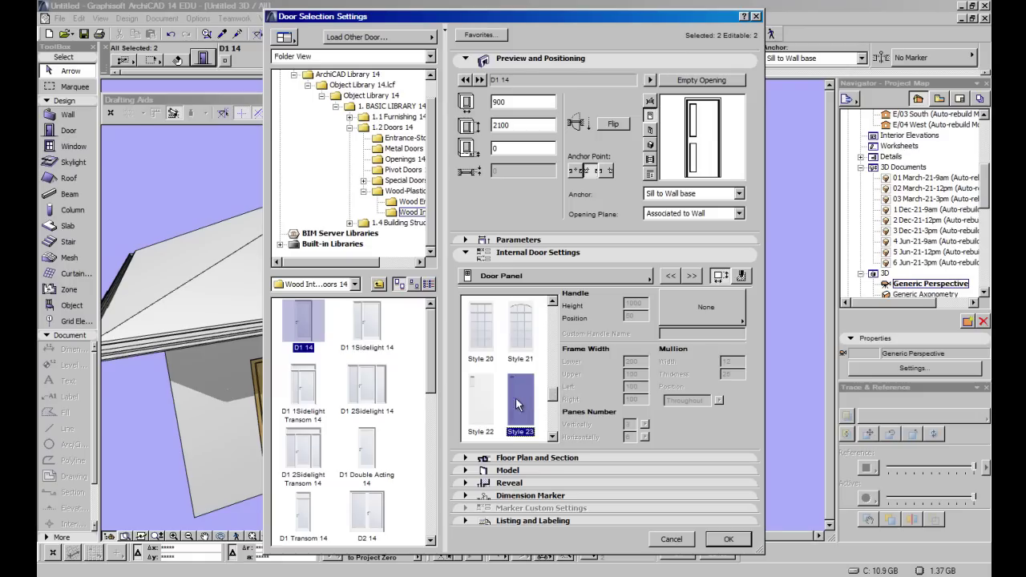
Try door panel Styles 22 through 25 on the selected doors.
left_click(482, 399)
left_click(525, 405)
left_click(553, 437)
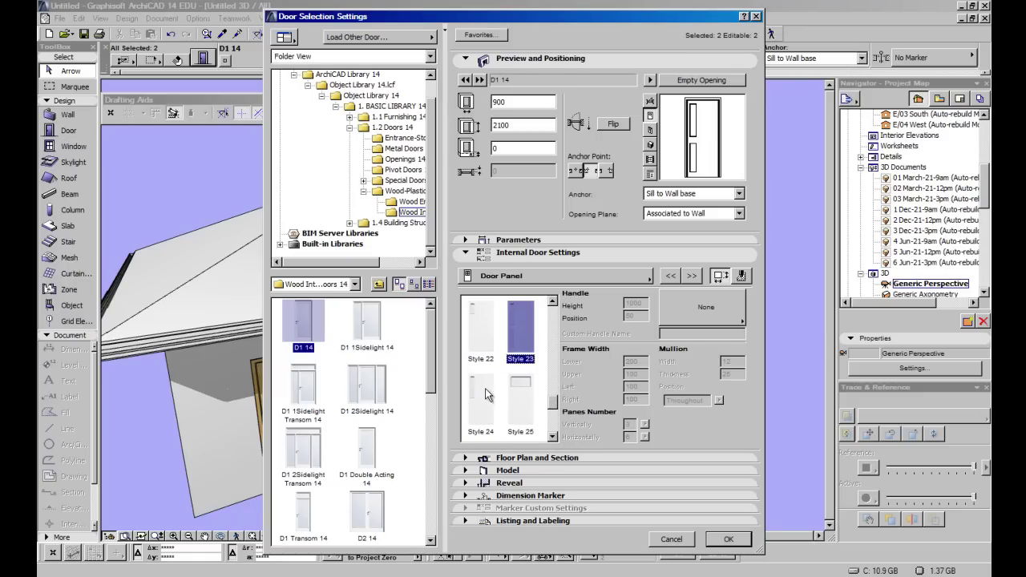
left_click(485, 388)
left_click(521, 315)
left_click(515, 388)
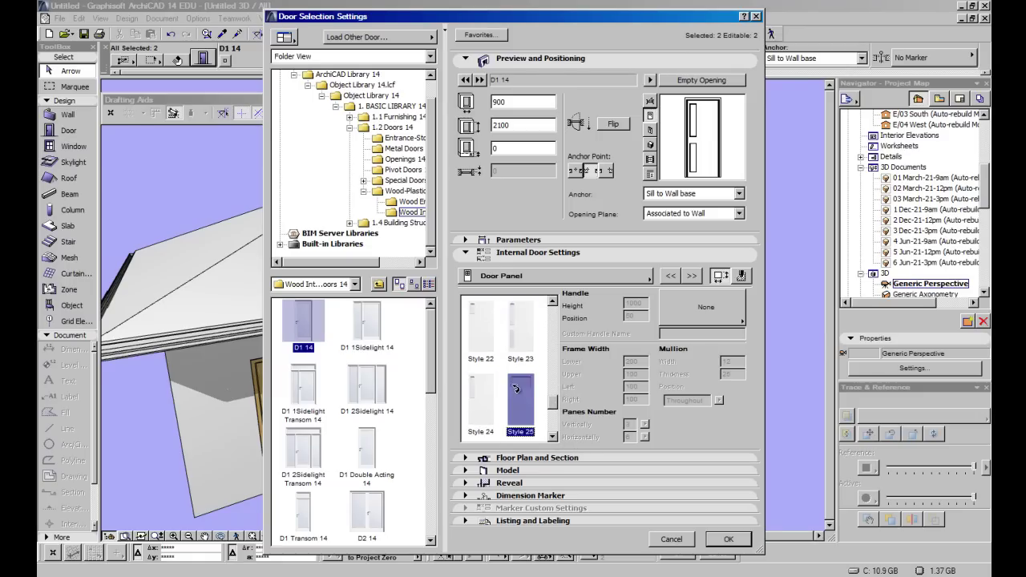
Try door panel Styles 26 through 28 and the custom panel on the selected doors.
left_click(552, 437)
left_click(526, 396)
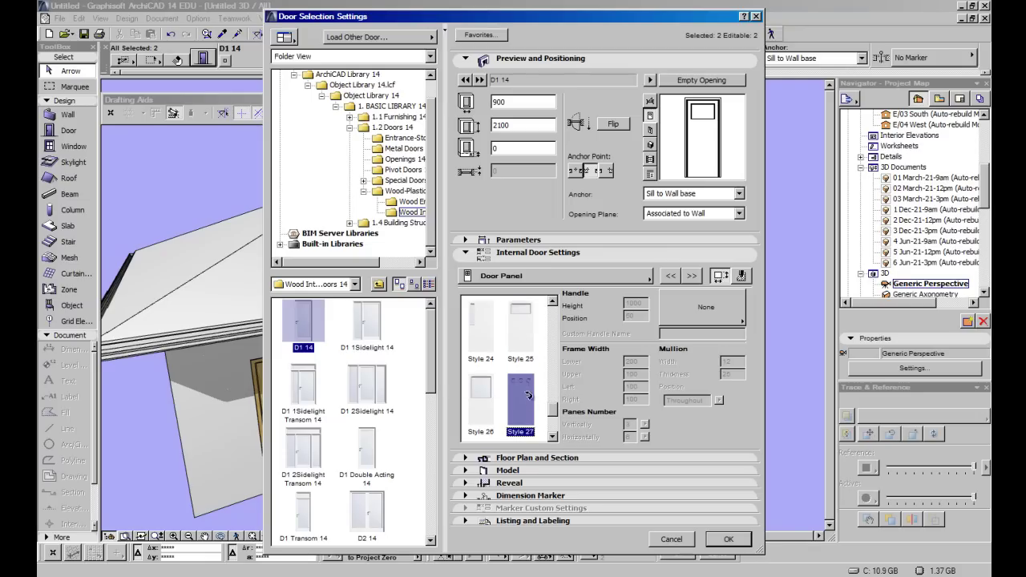
left_click(491, 396)
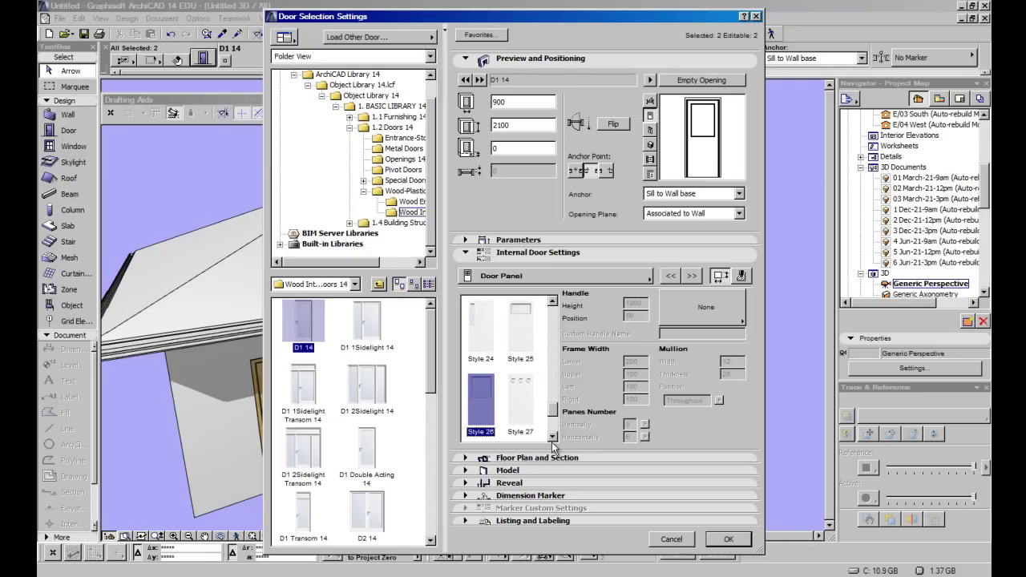
left_click(552, 436)
left_click(552, 436)
left_click(493, 329)
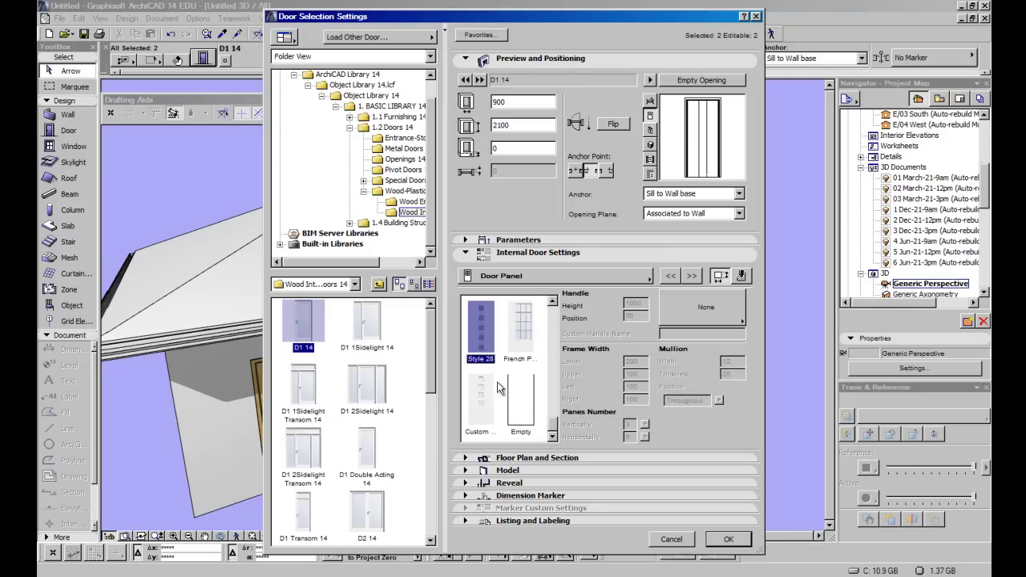
left_click(480, 375)
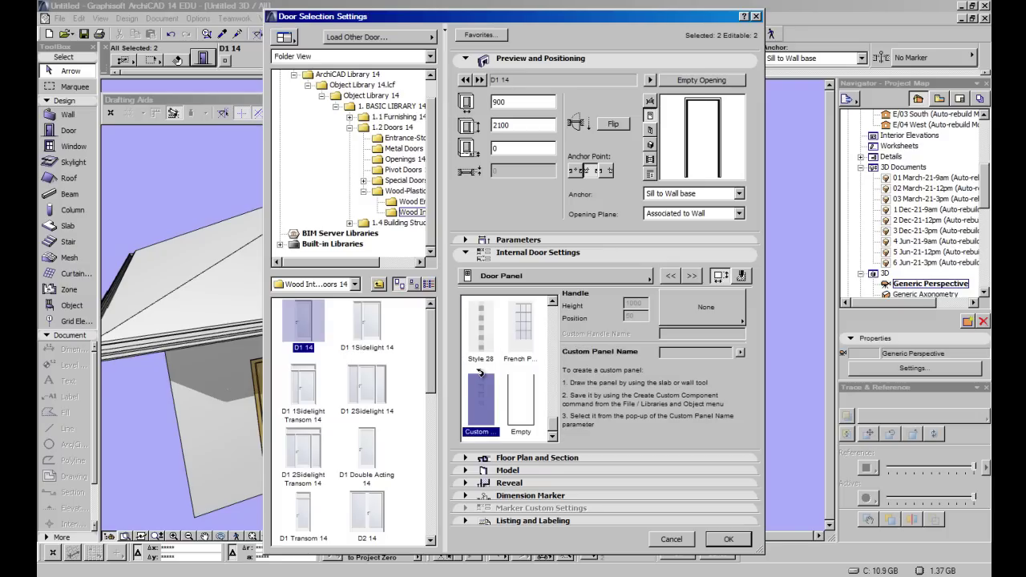
scroll(507, 373, "up", 1)
left_click(485, 397)
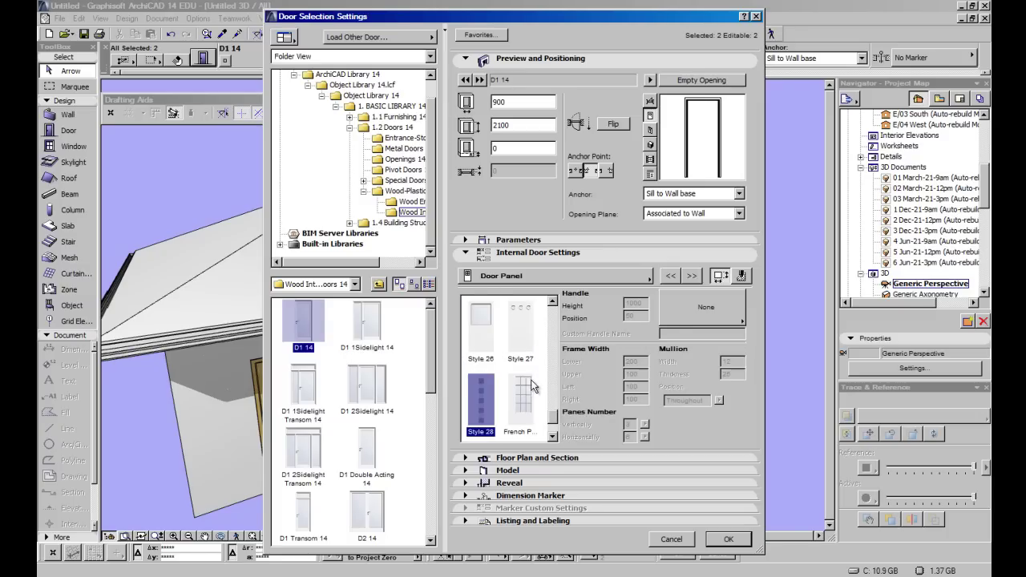
Choose the Style 1 panel for the selected doors and set their 3D opening angle to 45°.
scroll(552, 417, "up", 2)
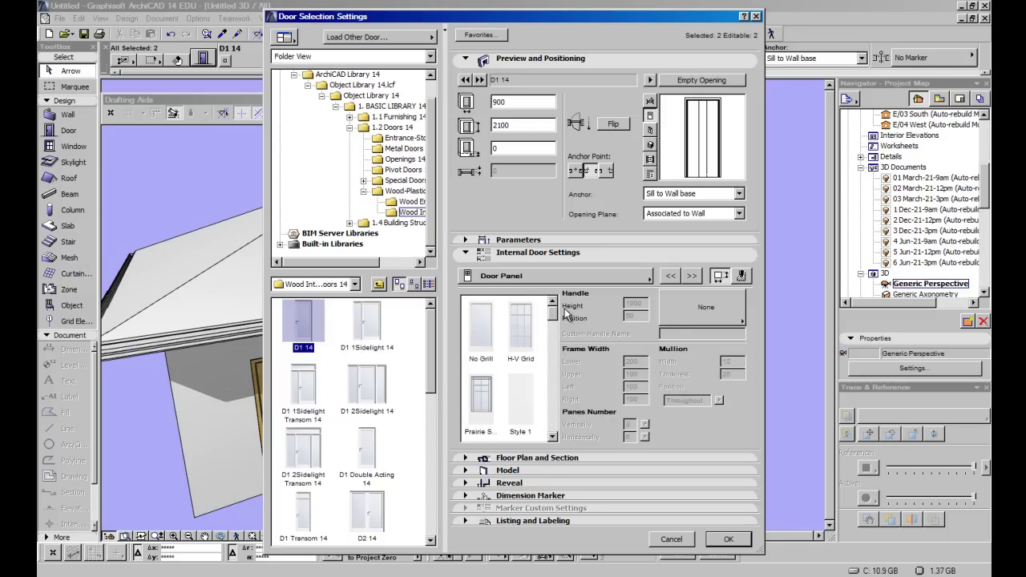
left_click(529, 407)
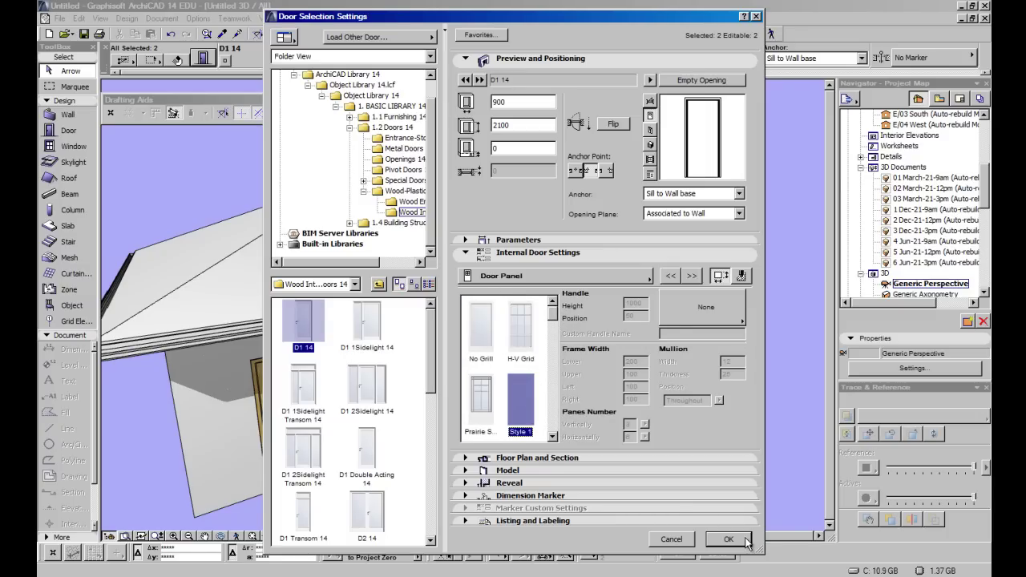
left_click(690, 276)
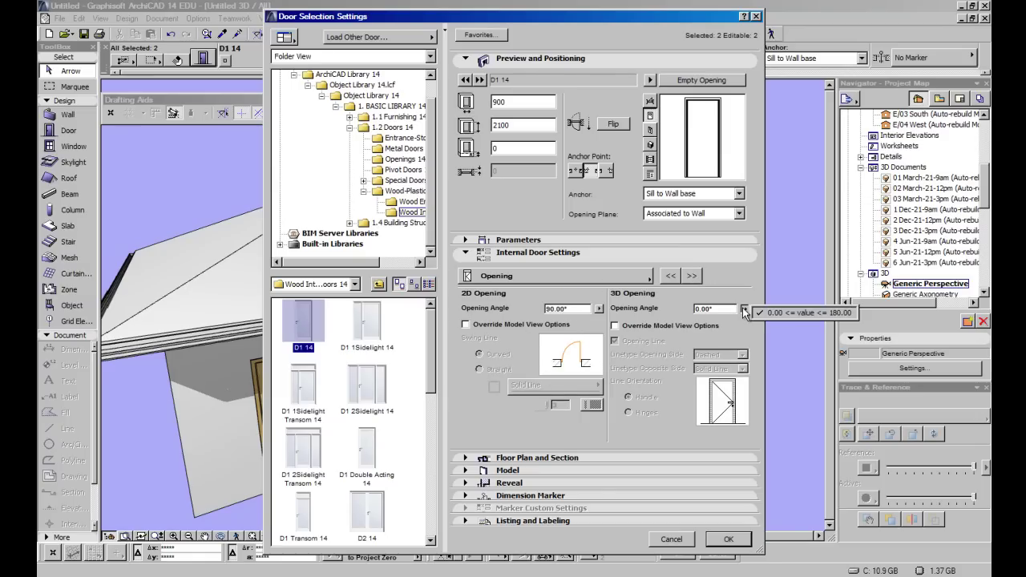
double_click(709, 309)
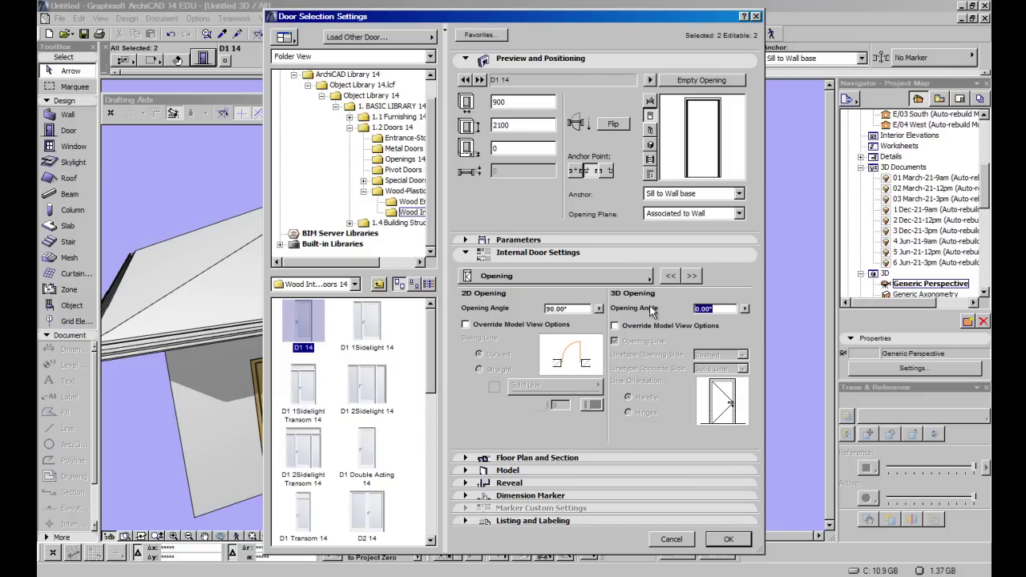
type("45")
key("Tab")
Set the threshold type of the selected doors to Extended.
left_click(694, 276)
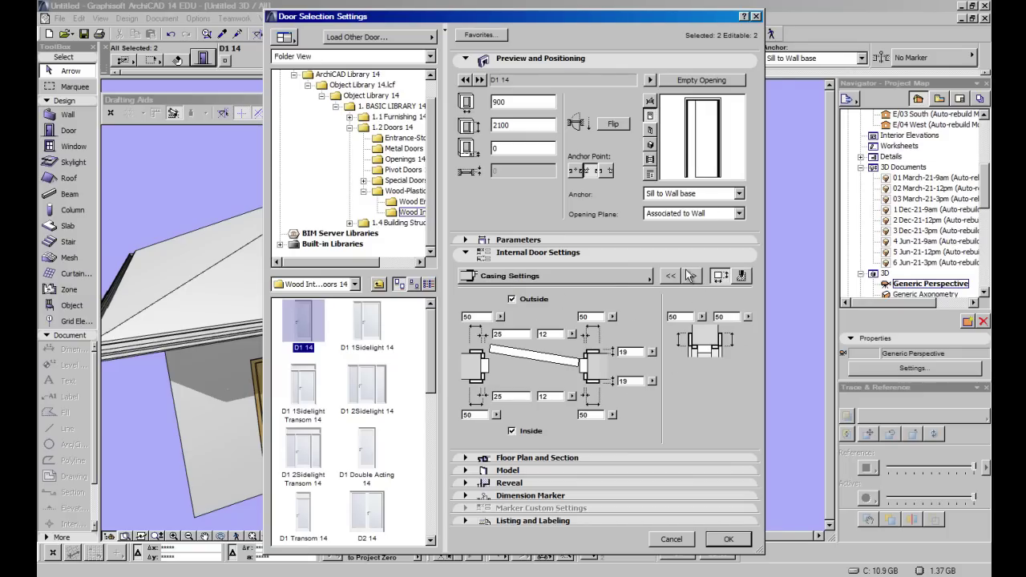
left_click(691, 275)
left_click(585, 300)
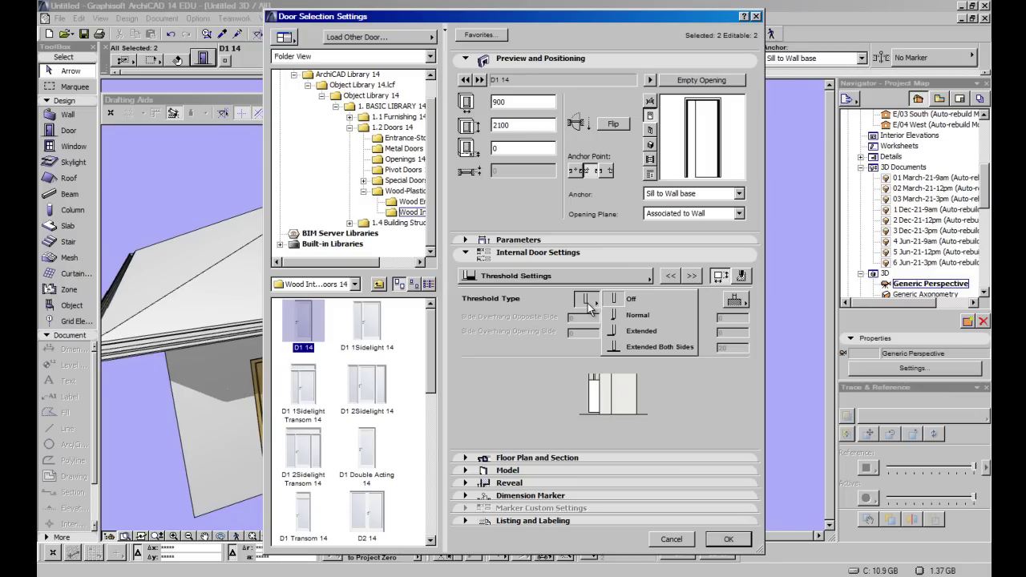
left_click(633, 330)
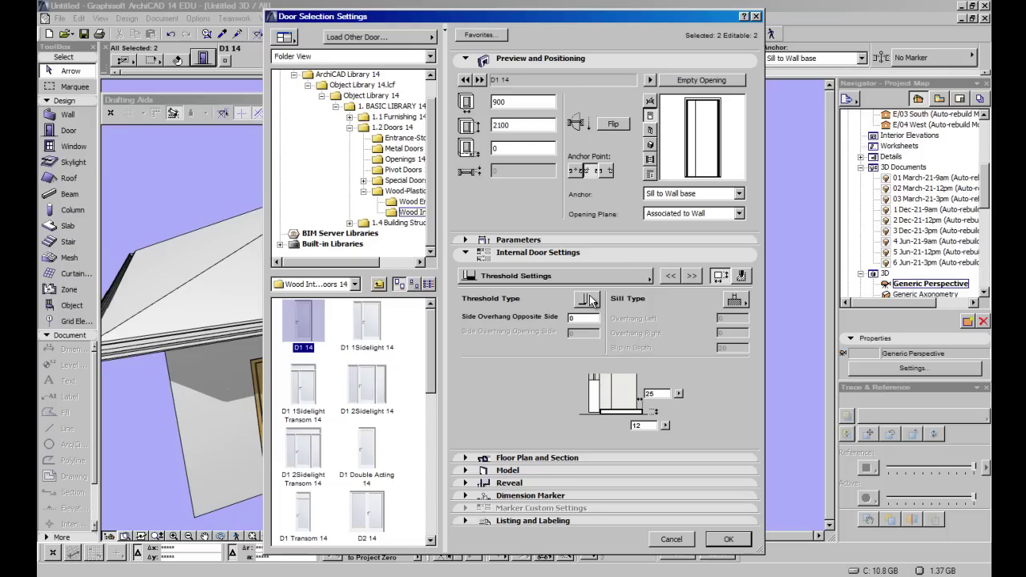
Try the Folding sunshade type on the selected doors and return it to None.
left_click(691, 275)
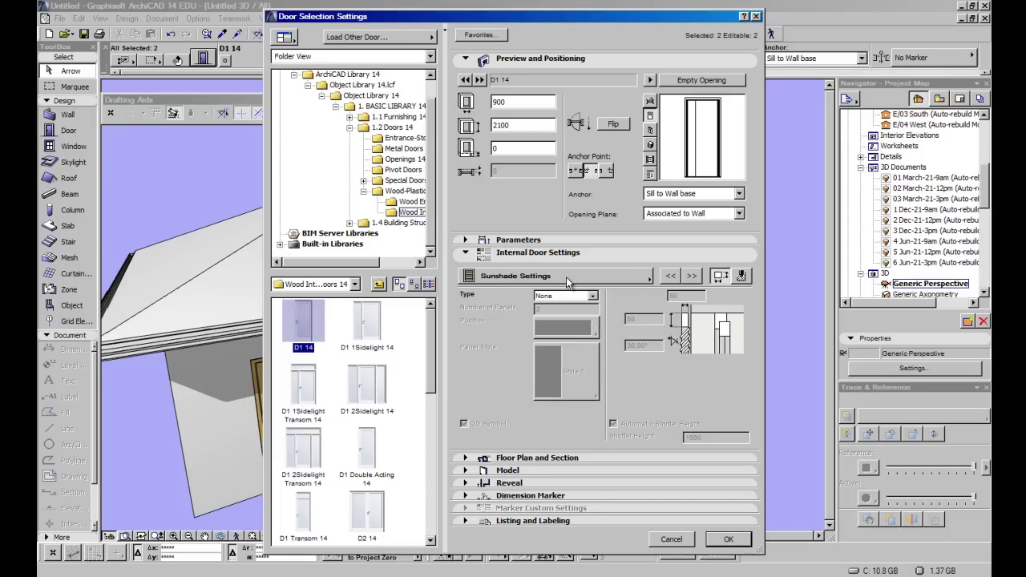
left_click(566, 276)
left_click(566, 276)
left_click(589, 297)
left_click(575, 331)
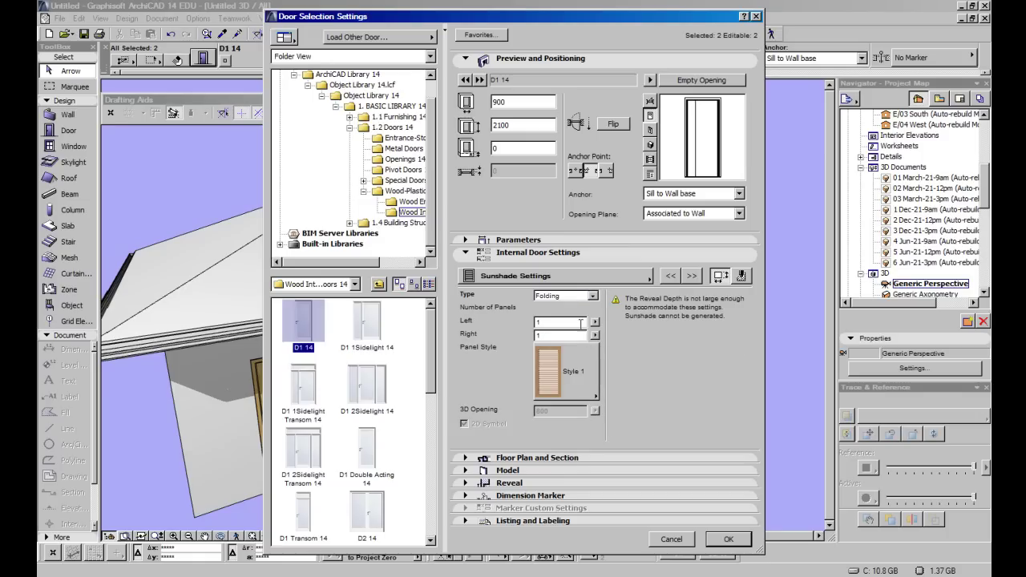
left_click(571, 296)
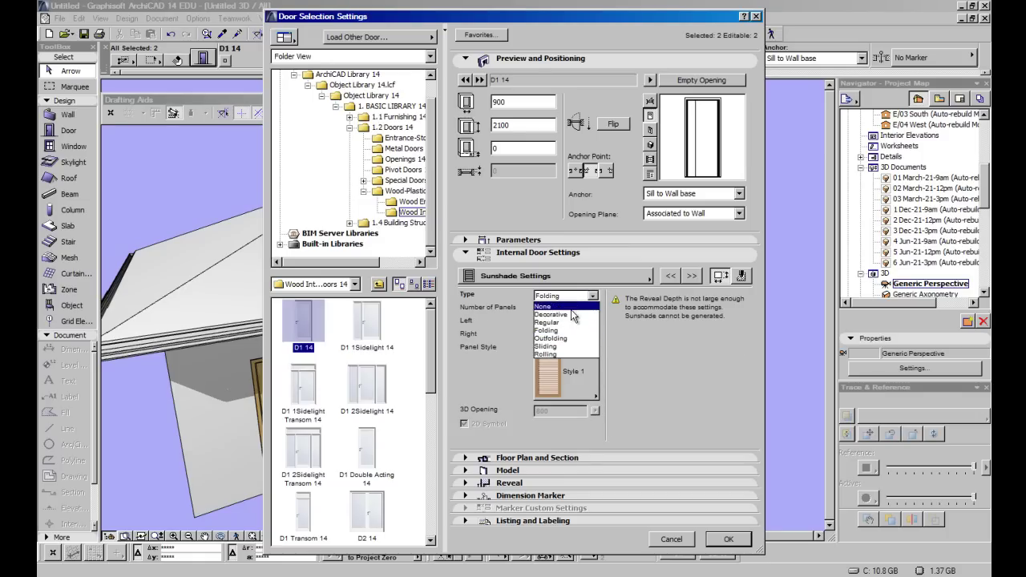
left_click(574, 317)
Look at the reveal options and try another wall closure type before returning to No Closure.
left_click(693, 276)
left_click(694, 276)
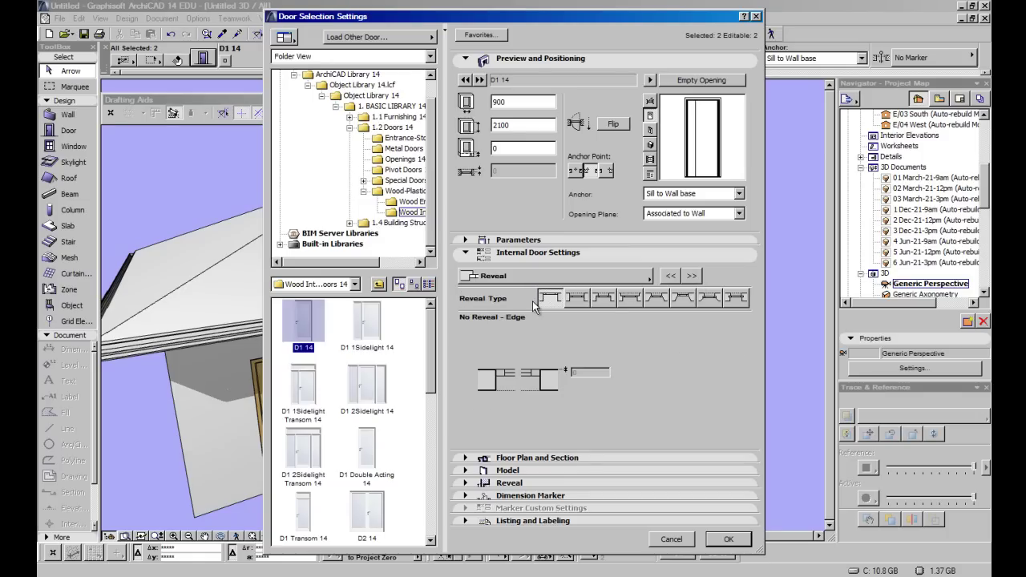
left_click(689, 277)
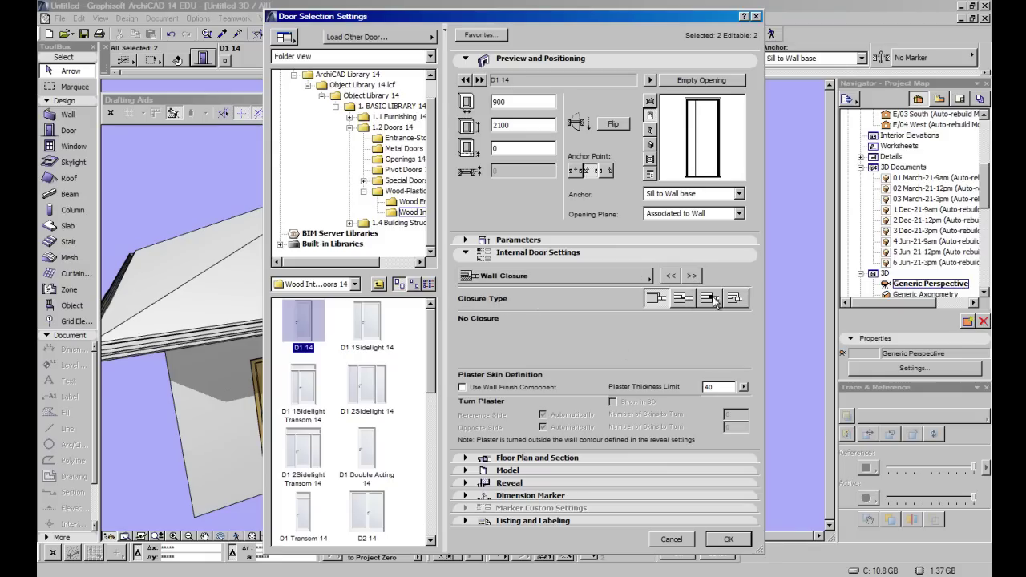
left_click(679, 300)
left_click(655, 299)
Review the masonry arch, minimal space and listing parameters, and apply the settings to the selected doors.
left_click(692, 275)
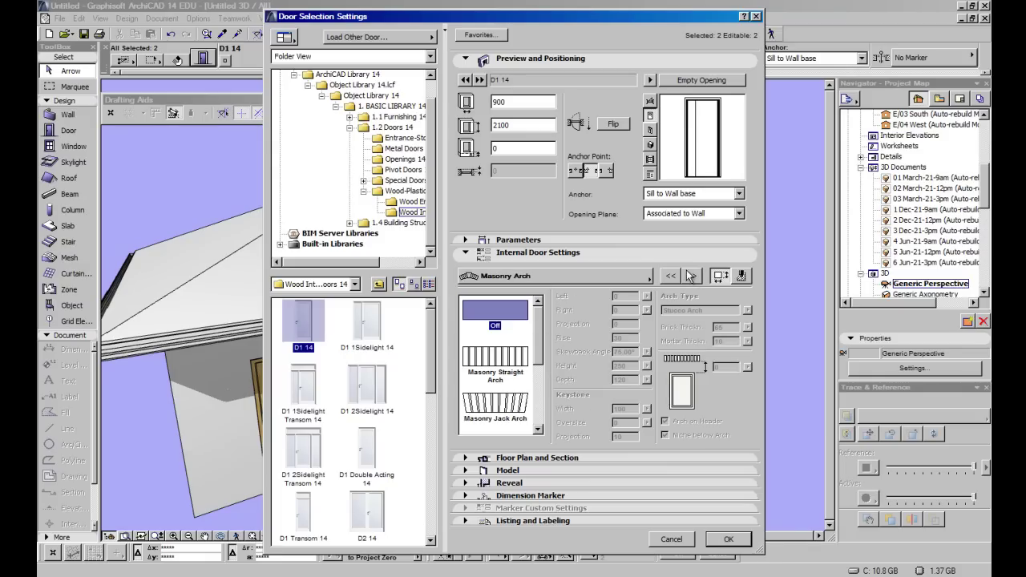
left_click(690, 275)
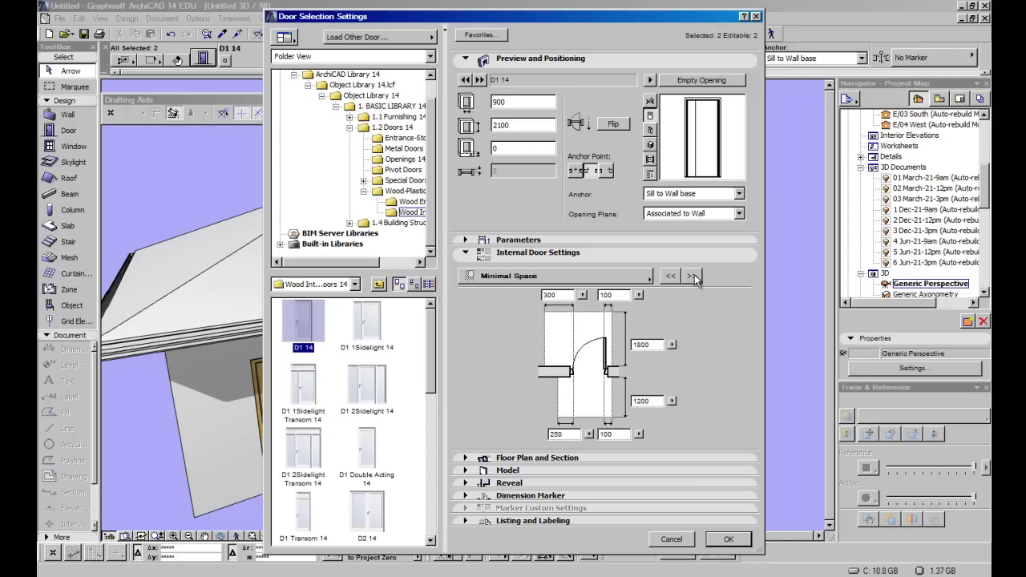
left_click(691, 276)
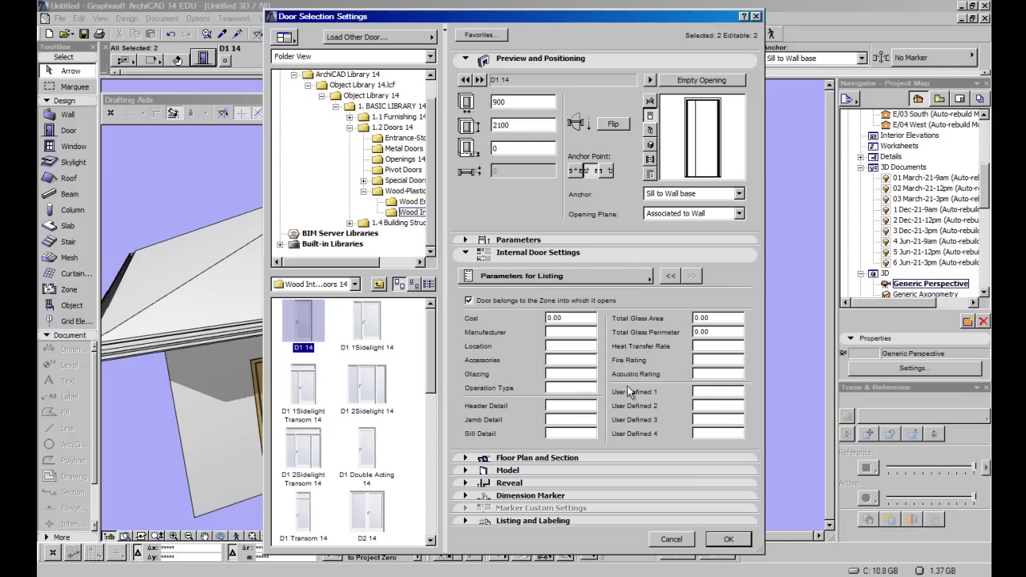
left_click(670, 276)
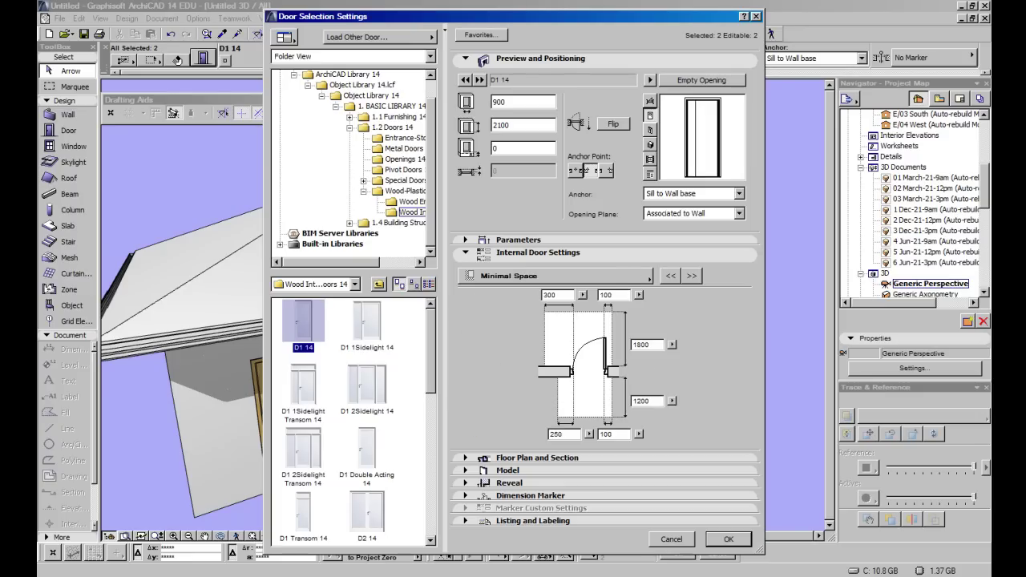
left_click(744, 539)
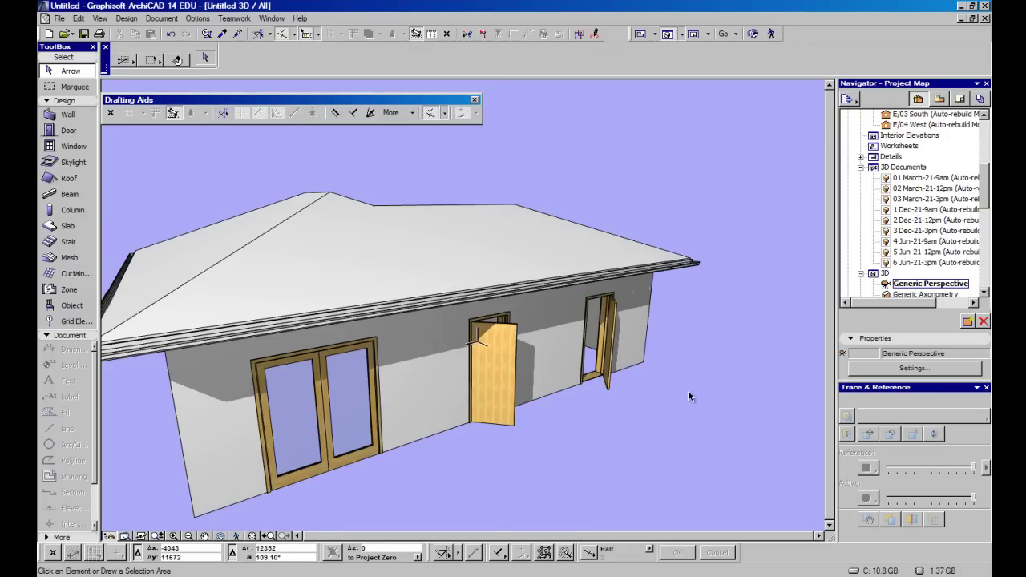
Orbit the 3D view of the house to examine the opened single doors.
right_click(686, 389)
mouse_move(689, 383)
left_click(682, 453)
right_click(633, 380)
left_click(656, 353)
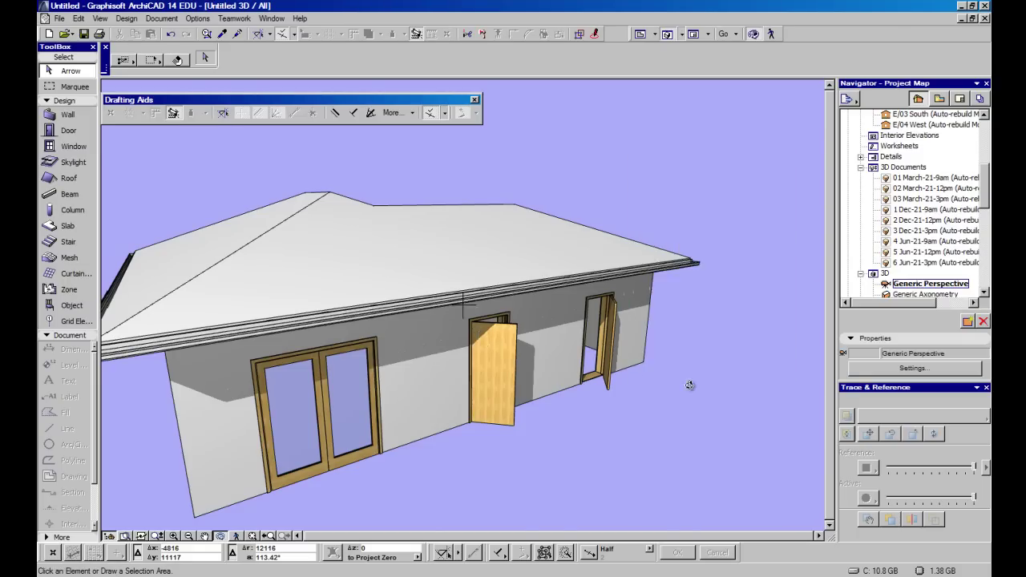
left_click_drag(687, 371, 644, 377)
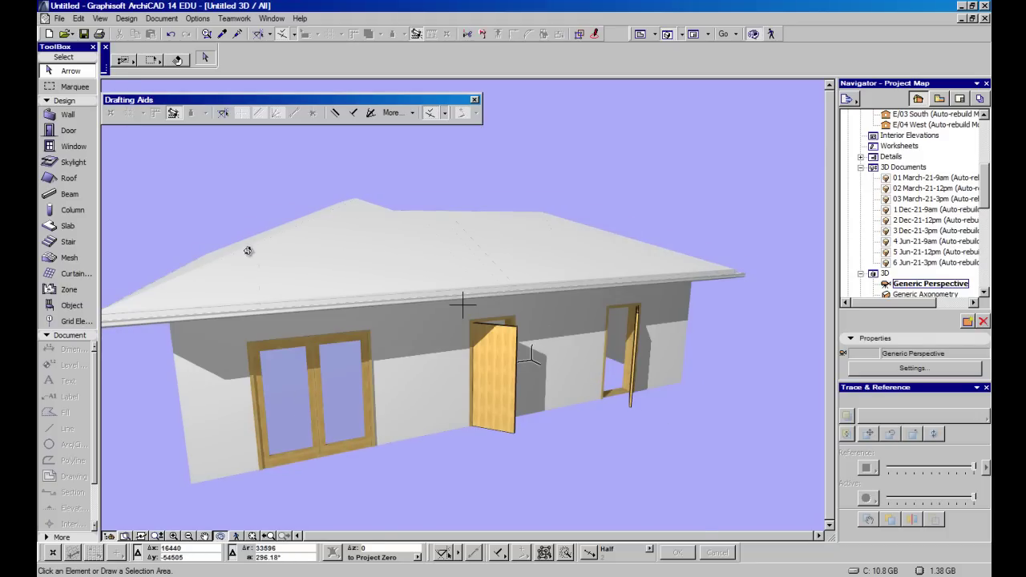
right_click(348, 389)
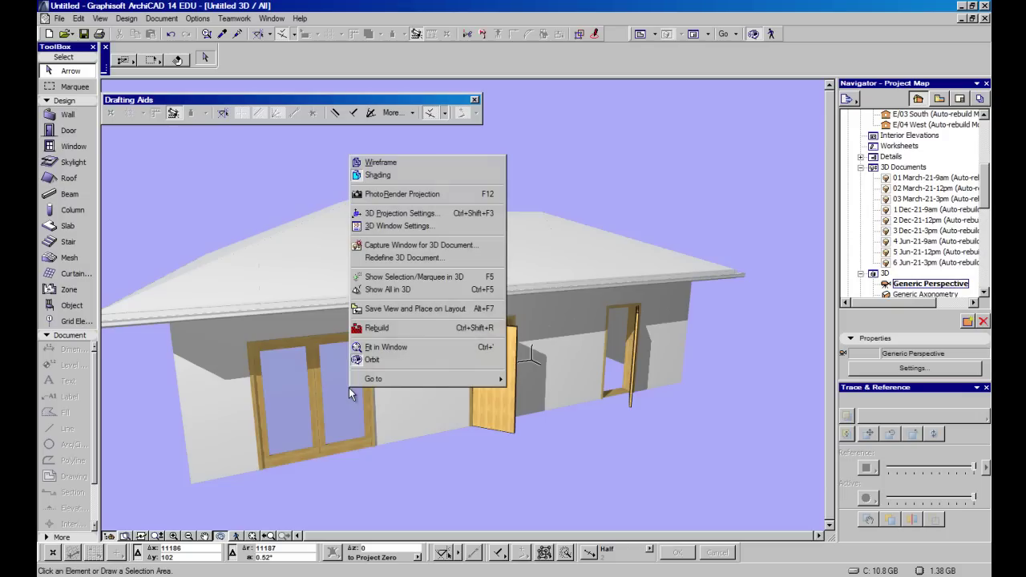
left_click(407, 447)
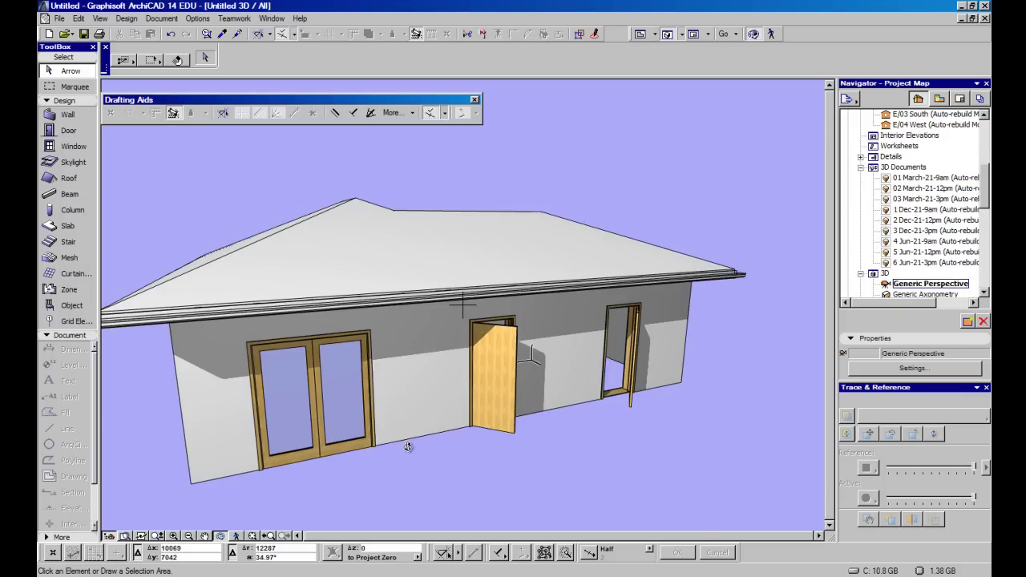
right_click(407, 446)
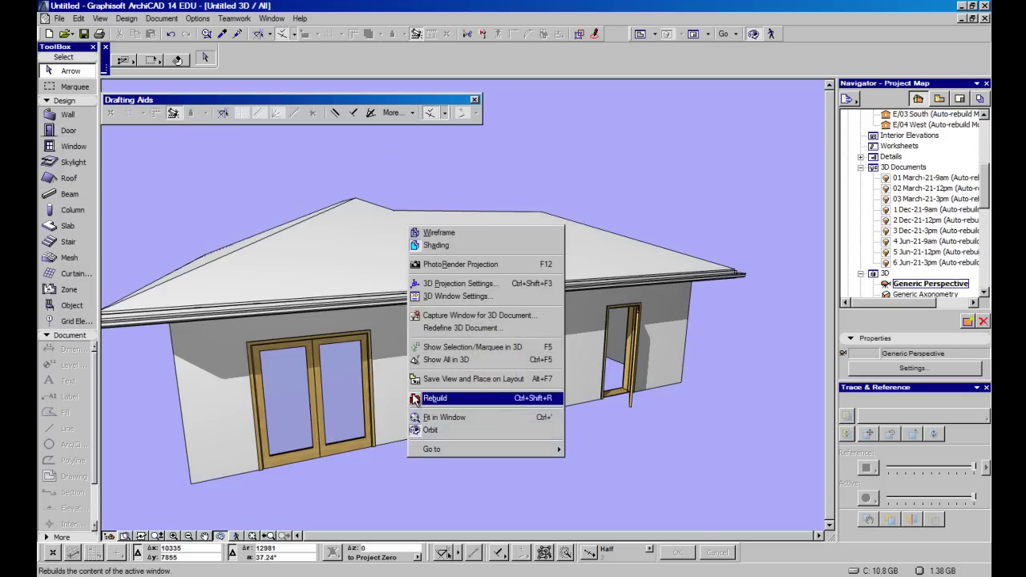
left_click(367, 405)
Change the double door's panel to Style 1 in its door settings.
left_click(355, 396)
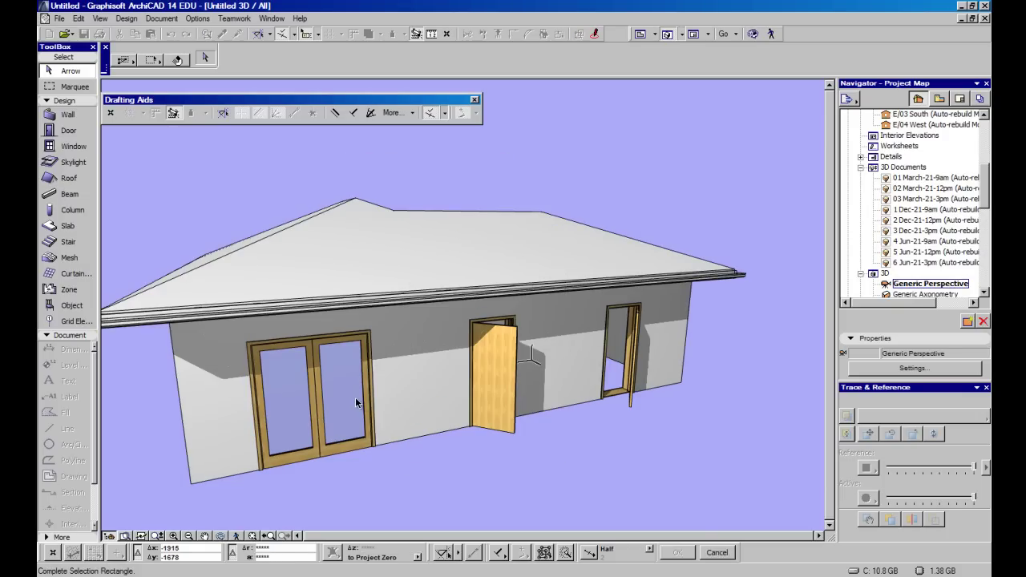
left_click(367, 342)
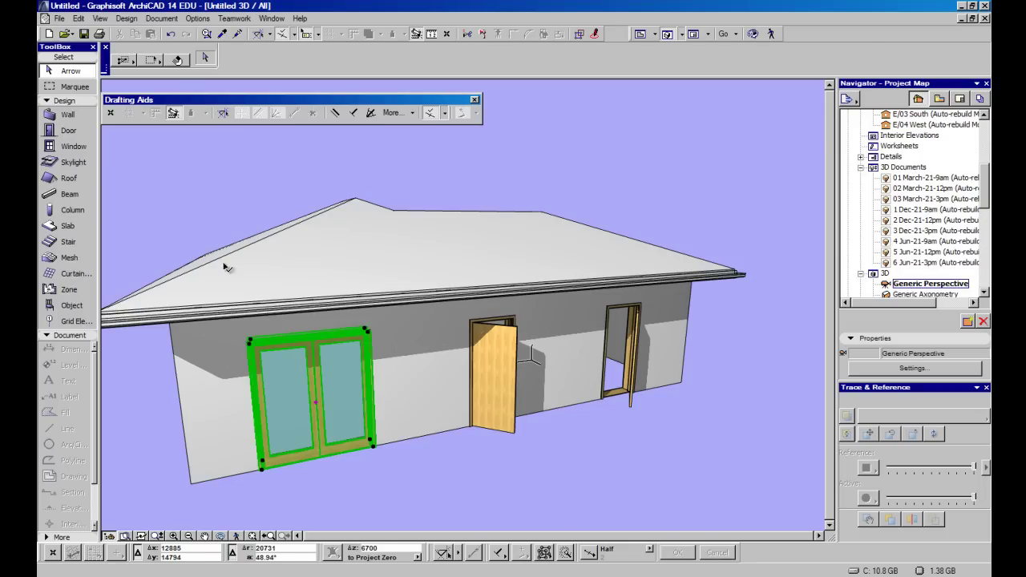
key("ctrl+t")
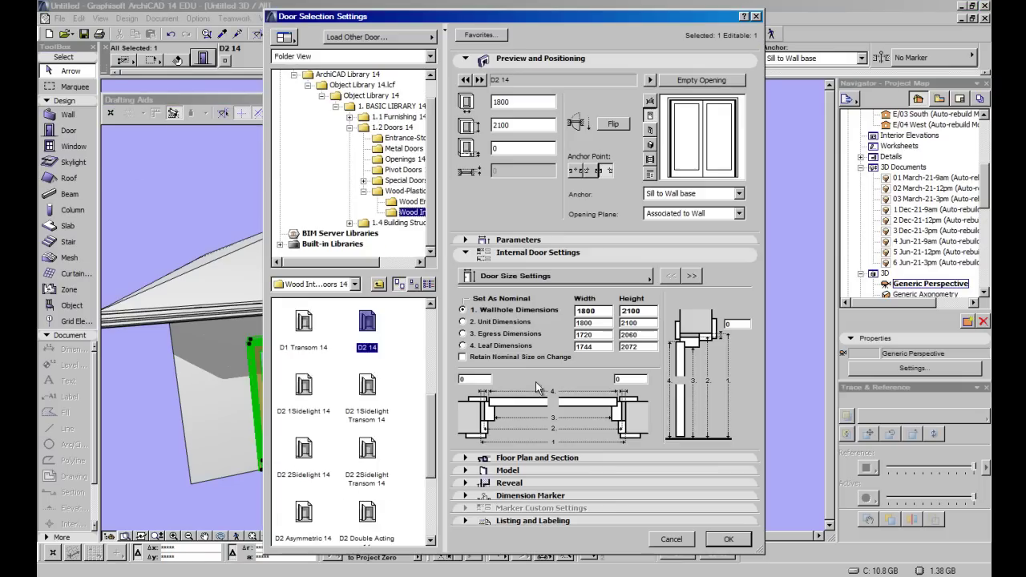
left_click_drag(548, 28, 449, 33)
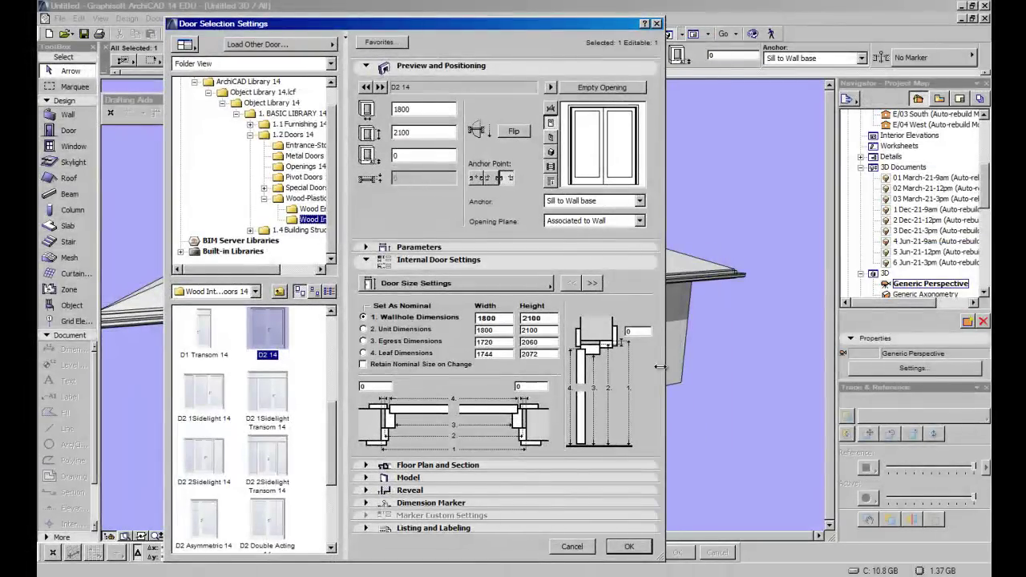
left_click(590, 283)
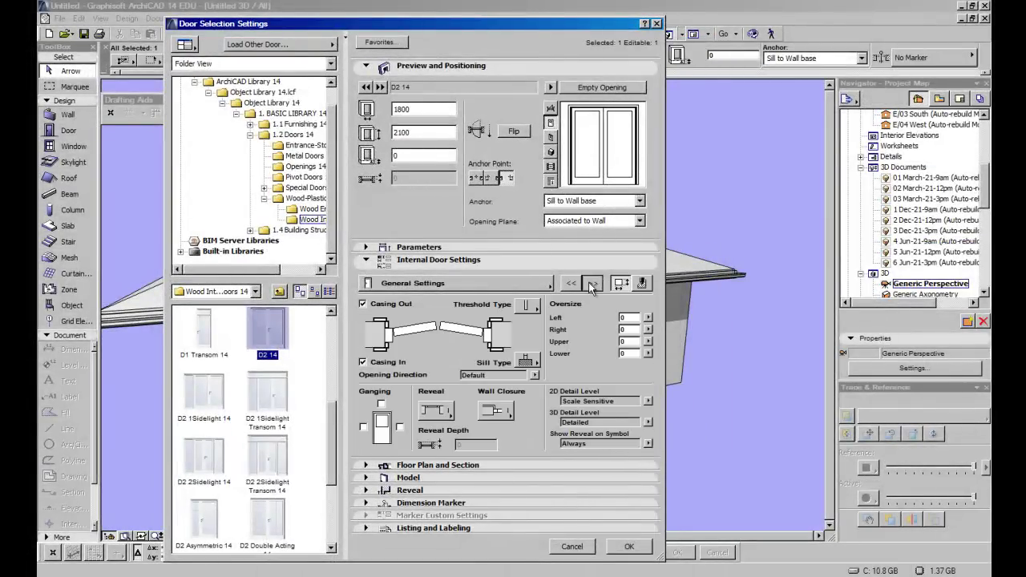
left_click(590, 284)
left_click(591, 285)
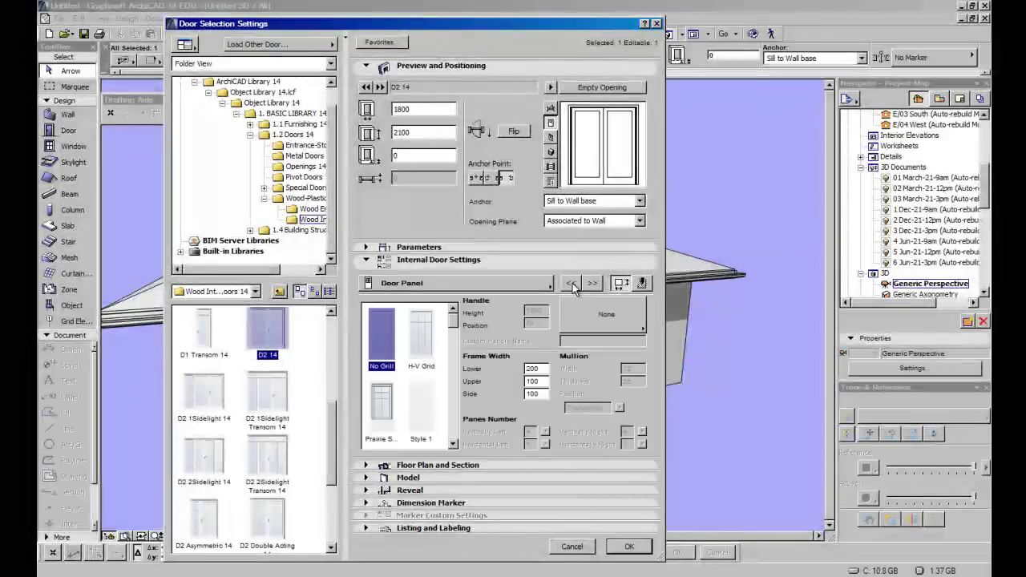
left_click(420, 410)
left_click(631, 547)
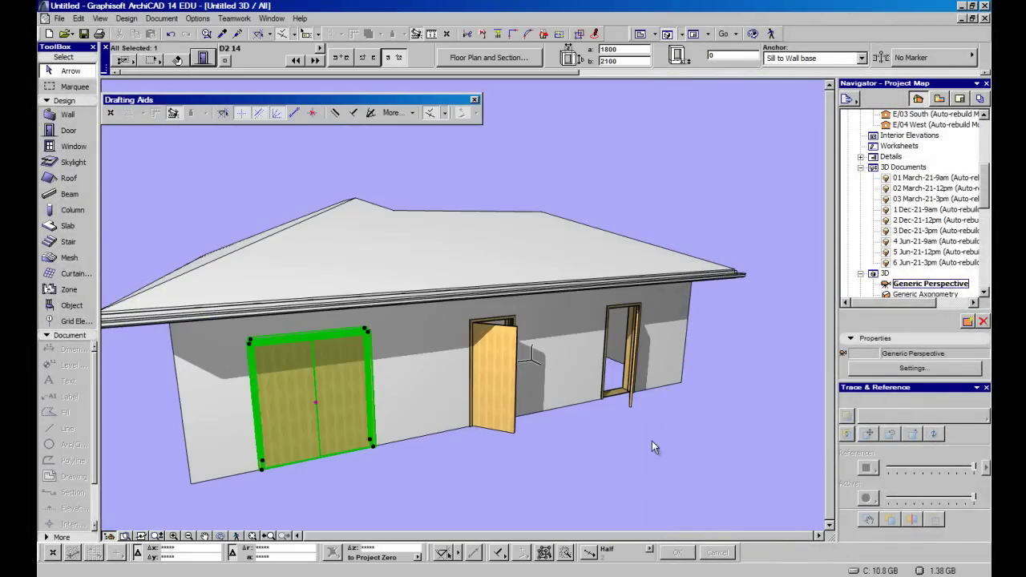
Inspect the house front with its double door and two single doors from another angle.
scroll(646, 428, "down", 5)
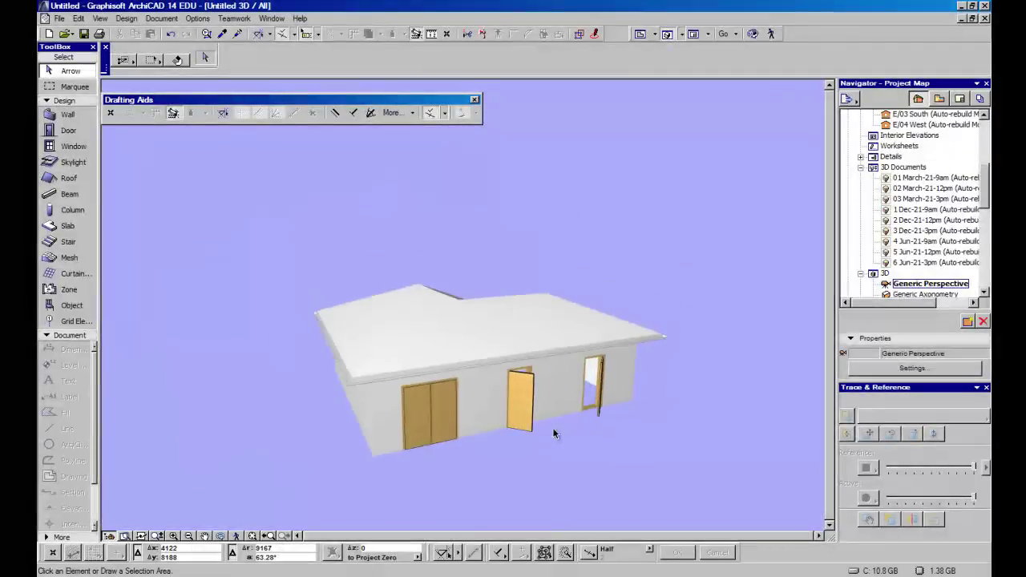
middle_click_drag(623, 427, 699, 401, "shift")
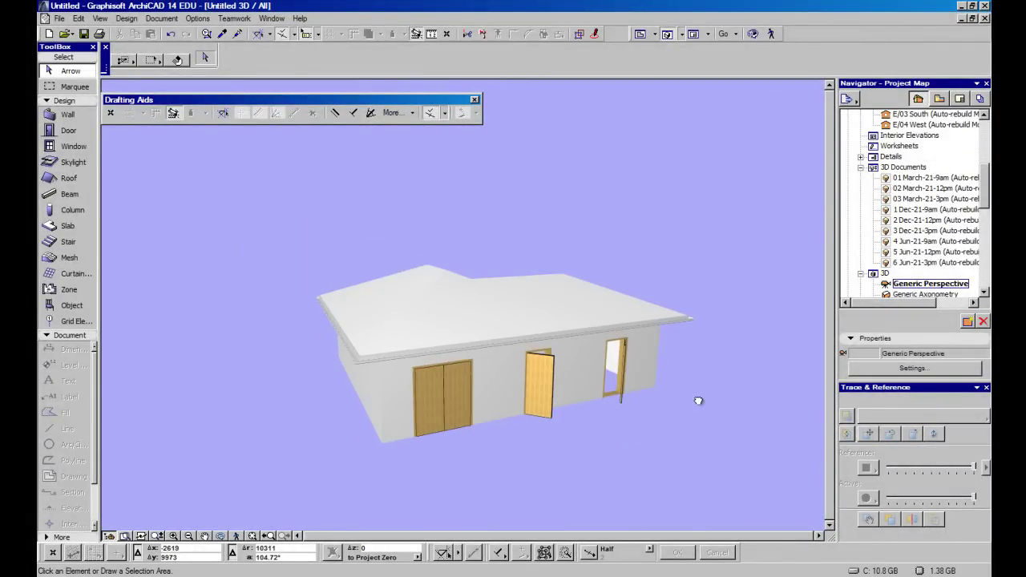
scroll(611, 380, "up", 3)
middle_click_drag(611, 380, 732, 407, "shift")
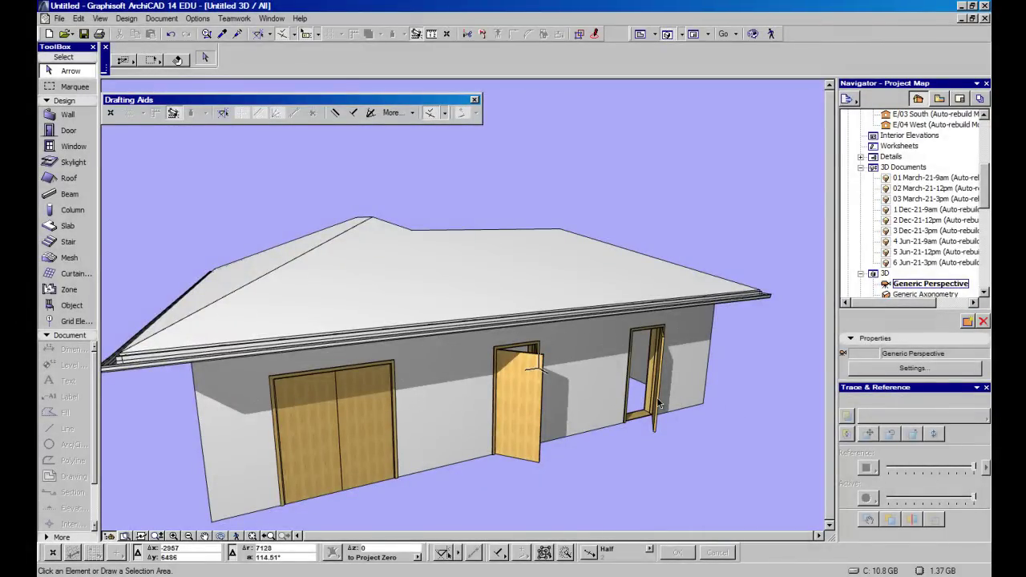